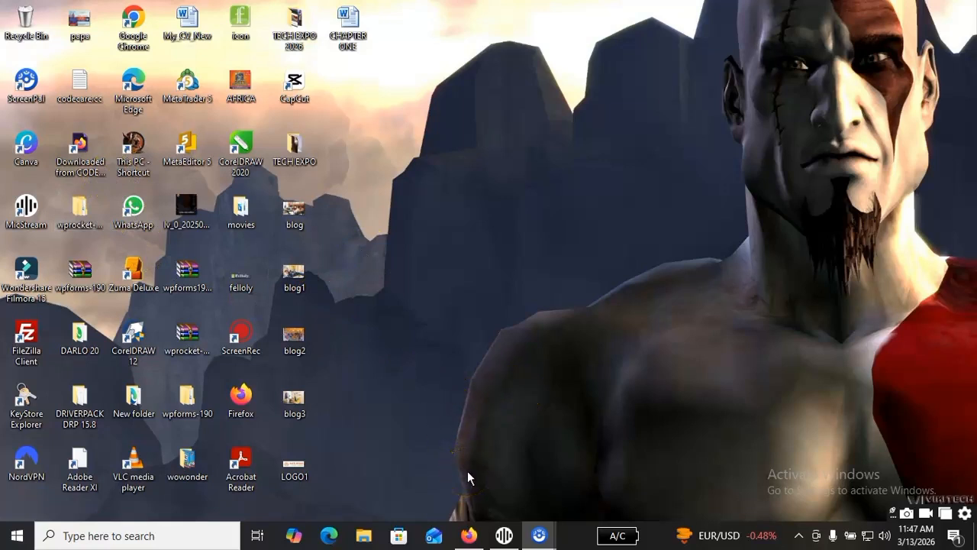
Switch to the Figma design in Firefox and draw a triangle about 116 × 117 on the empty canvas.
{"action": "left_click", "coordinate": [468, 535]}
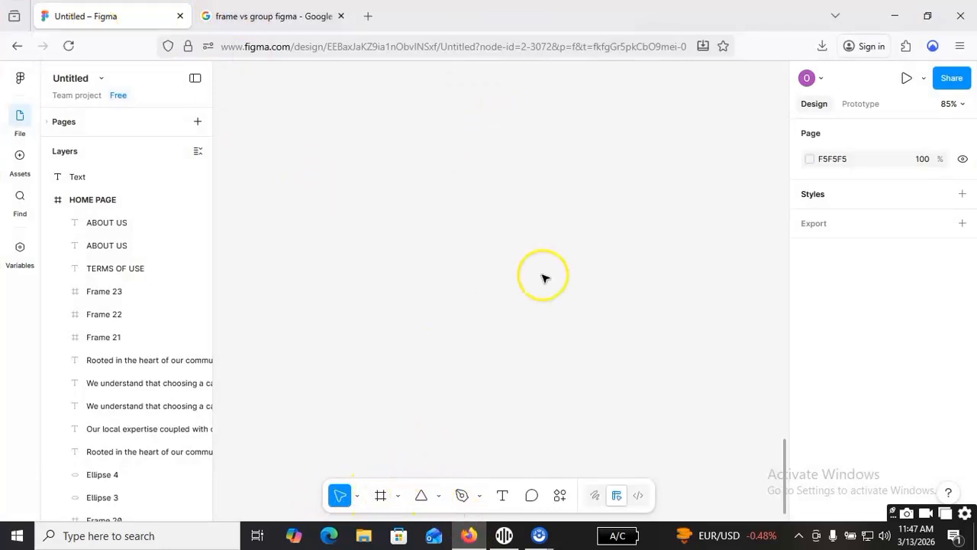
{"action": "left_click", "coordinate": [421, 497]}
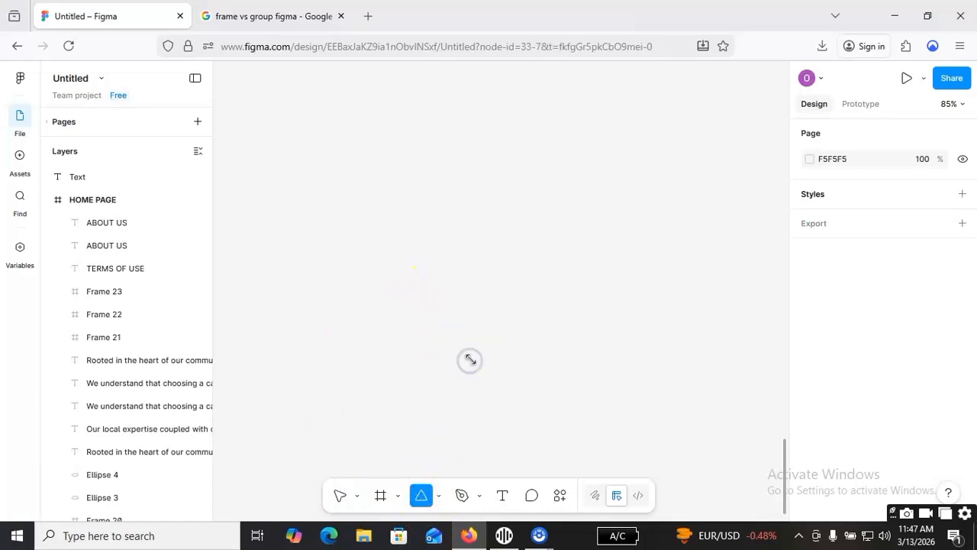
{"action": "left_click_drag", "start_coordinate": [427, 290], "coordinate": [469, 360]}
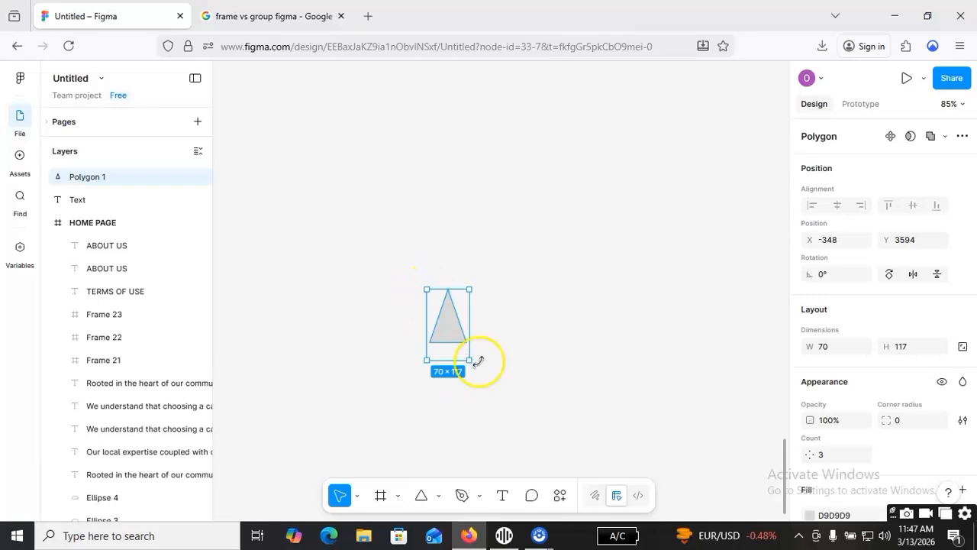
{"action": "left_click_drag", "start_coordinate": [473, 327], "coordinate": [497, 325]}
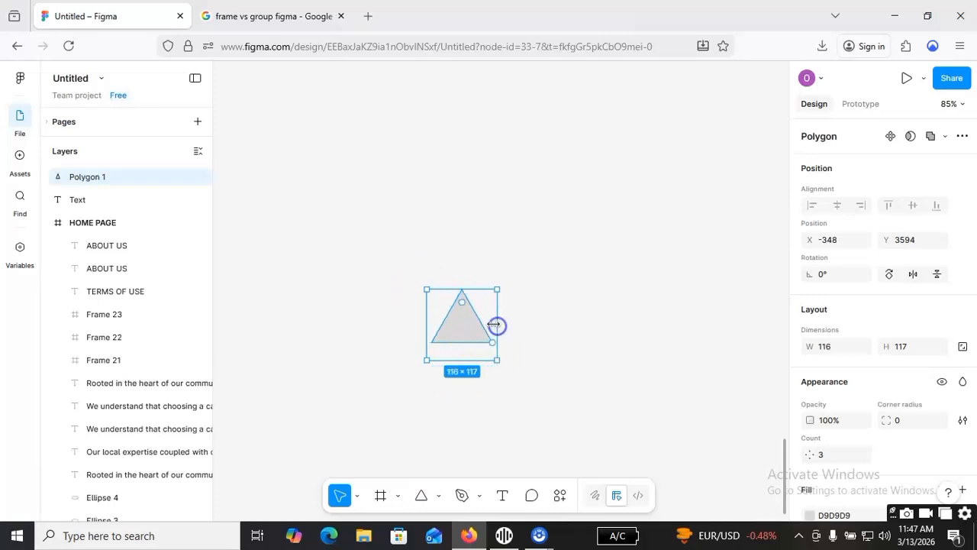
Draw an ellipse about 106 × 103 and move it close to the triangle's right side.
{"action": "left_click", "coordinate": [439, 496]}
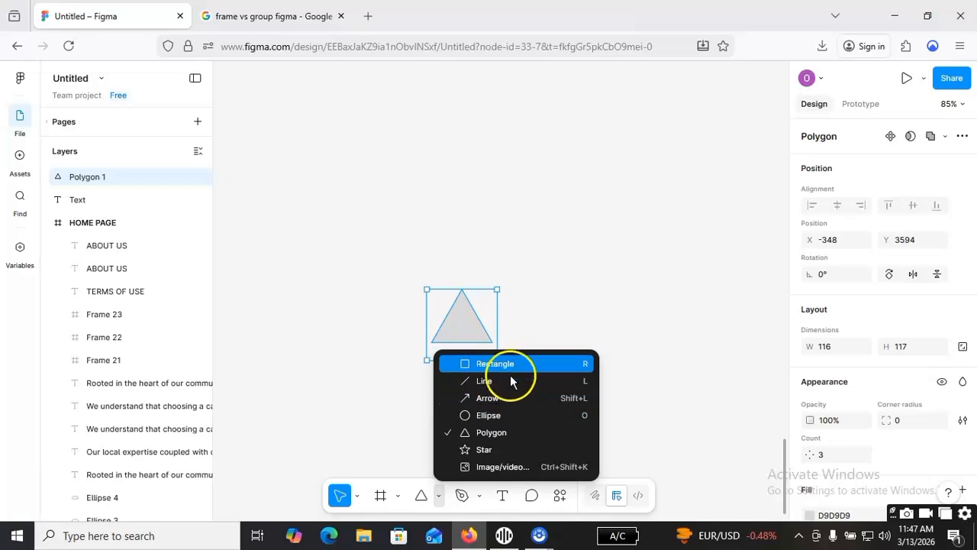
{"action": "left_click", "coordinate": [509, 418]}
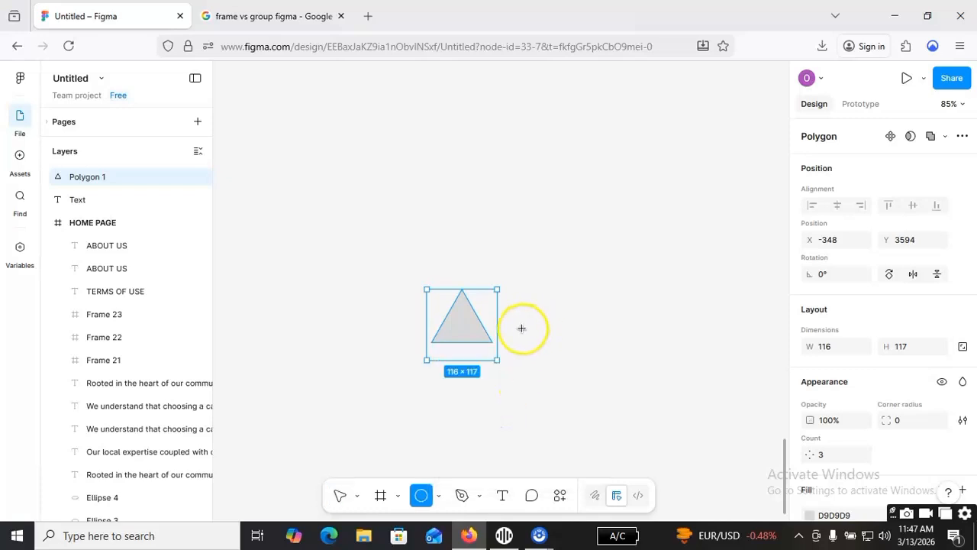
{"action": "left_click_drag", "start_coordinate": [526, 289], "coordinate": [591, 352]}
{"action": "left_click_drag", "start_coordinate": [548, 323], "coordinate": [517, 324]}
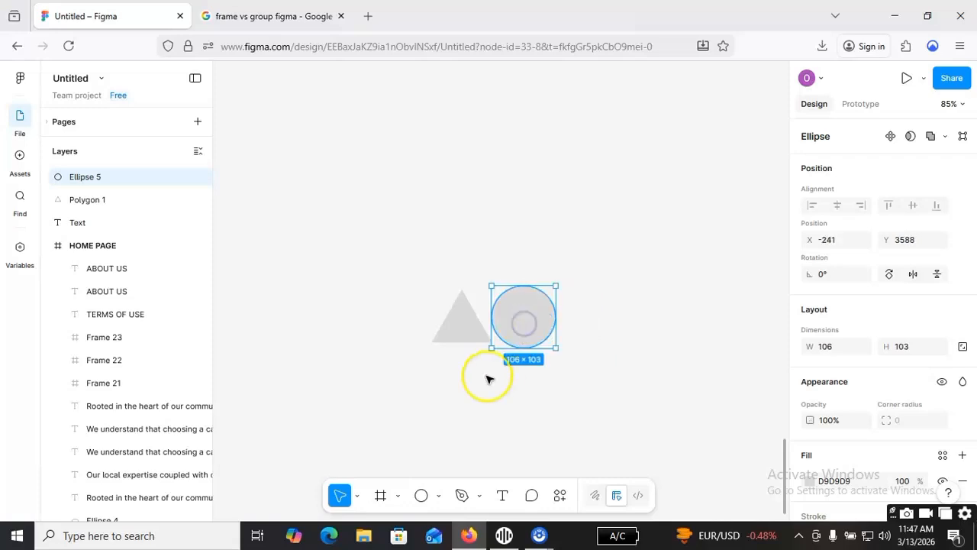
Draw a rectangle about 90 × 91 to the right of the ellipse.
{"action": "left_click", "coordinate": [439, 497]}
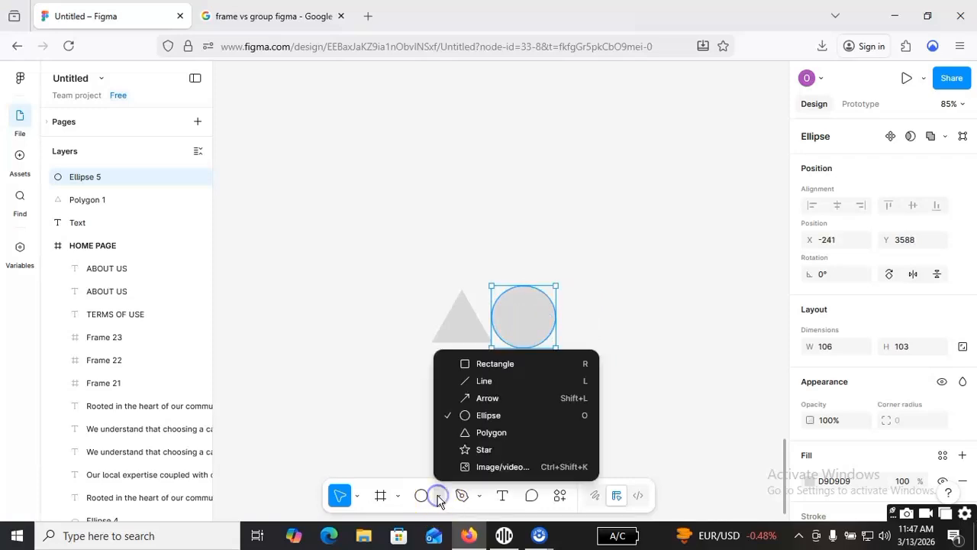
{"action": "left_click", "coordinate": [493, 432]}
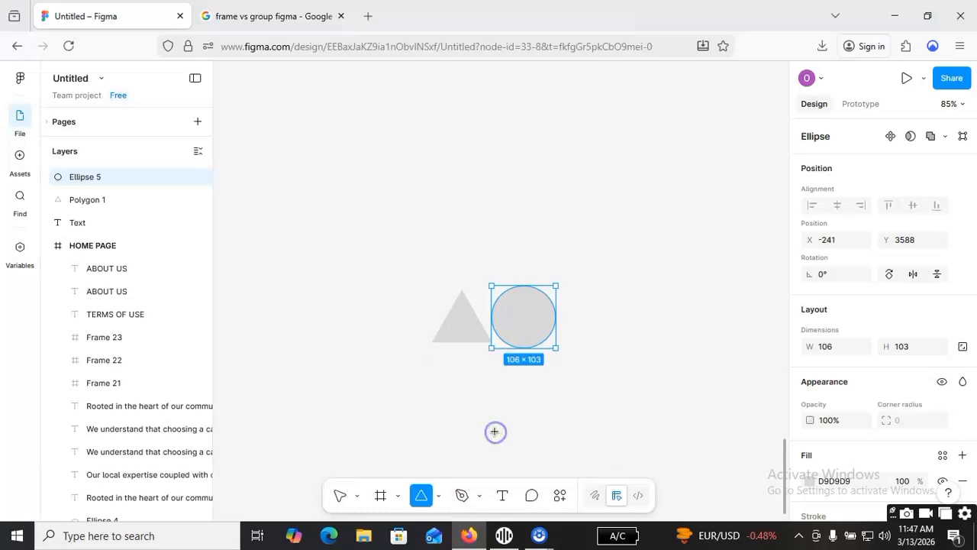
{"action": "left_click", "coordinate": [439, 497]}
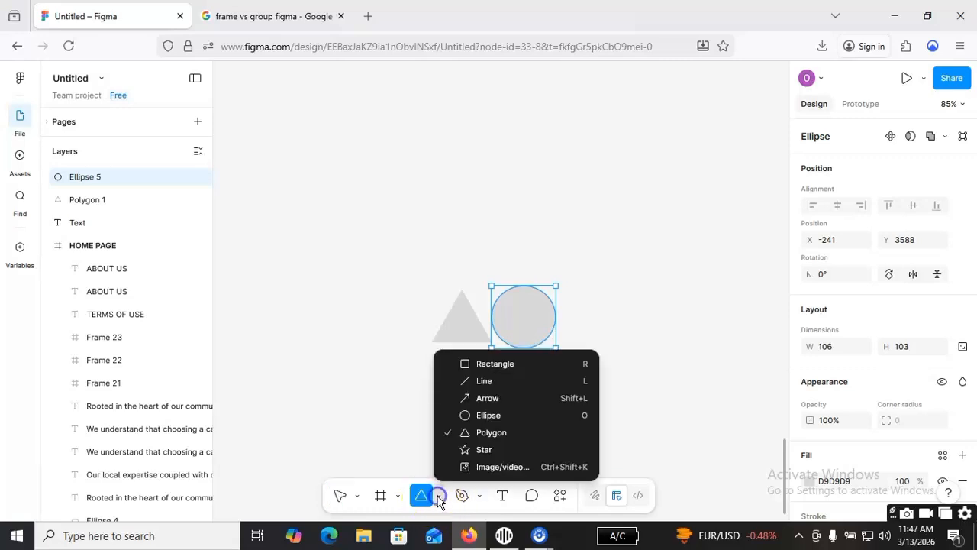
{"action": "left_click", "coordinate": [506, 365]}
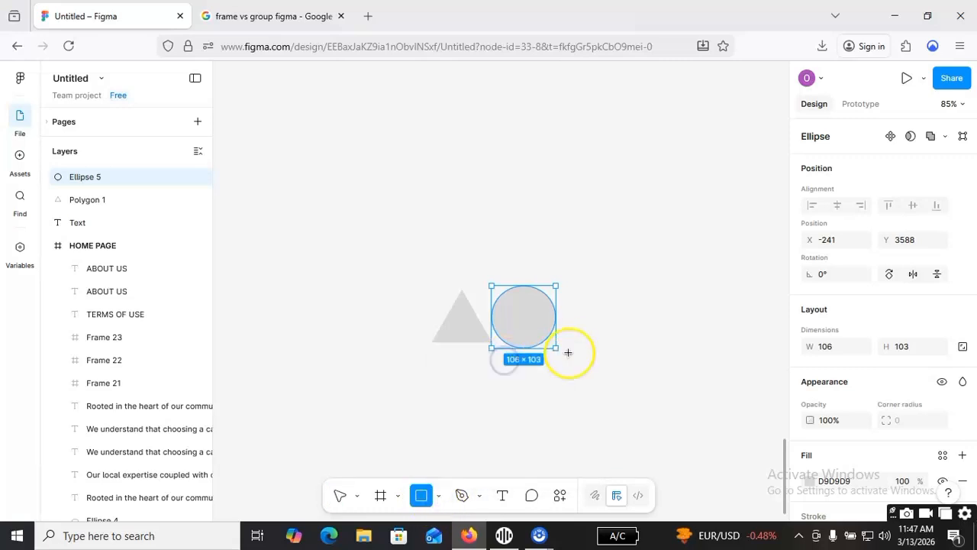
{"action": "mouse_move", "coordinate": [578, 285]}
{"action": "left_mouse_down"}
{"action": "mouse_move", "coordinate": [637, 345]}
{"action": "mouse_move", "coordinate": [593, 317]}
{"action": "left_mouse_up"}
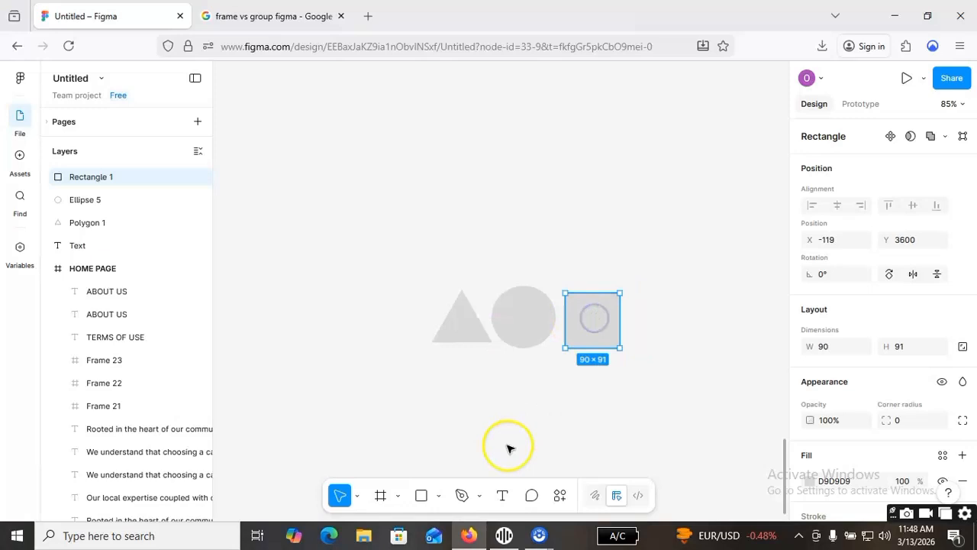
Draw a five-pointed star about 102 × 91 to the left of the triangle and deselect it.
{"action": "left_click", "coordinate": [439, 496]}
{"action": "left_click", "coordinate": [516, 450]}
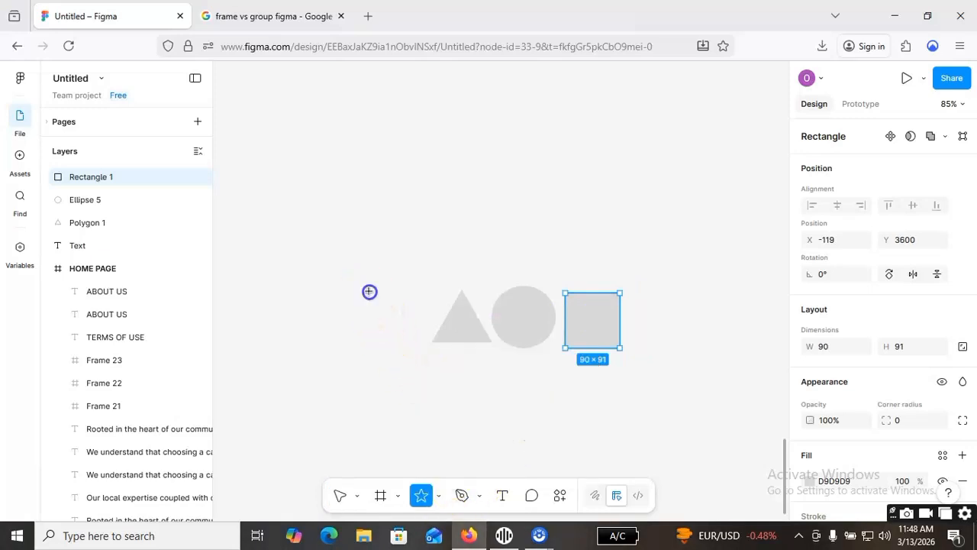
{"action": "left_click_drag", "start_coordinate": [364, 294], "coordinate": [429, 349]}
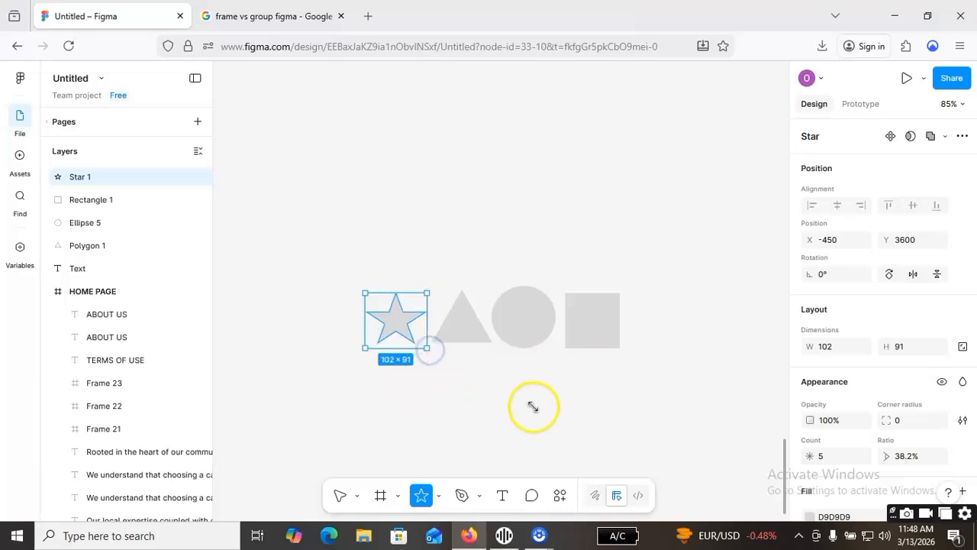
{"action": "left_click", "coordinate": [458, 398]}
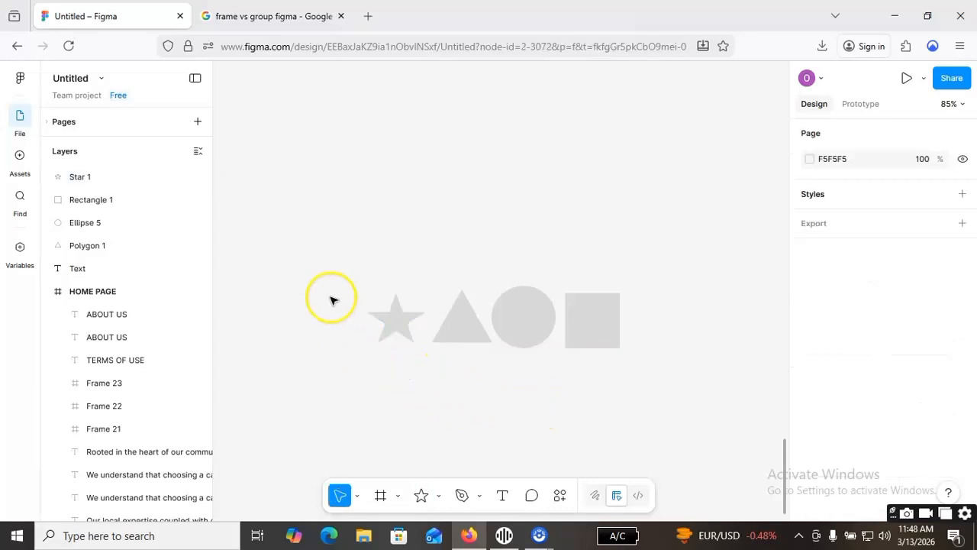
Select the rectangle, ellipse, triangle and star one at a time to check that each is a separate object.
{"action": "left_click", "coordinate": [611, 333]}
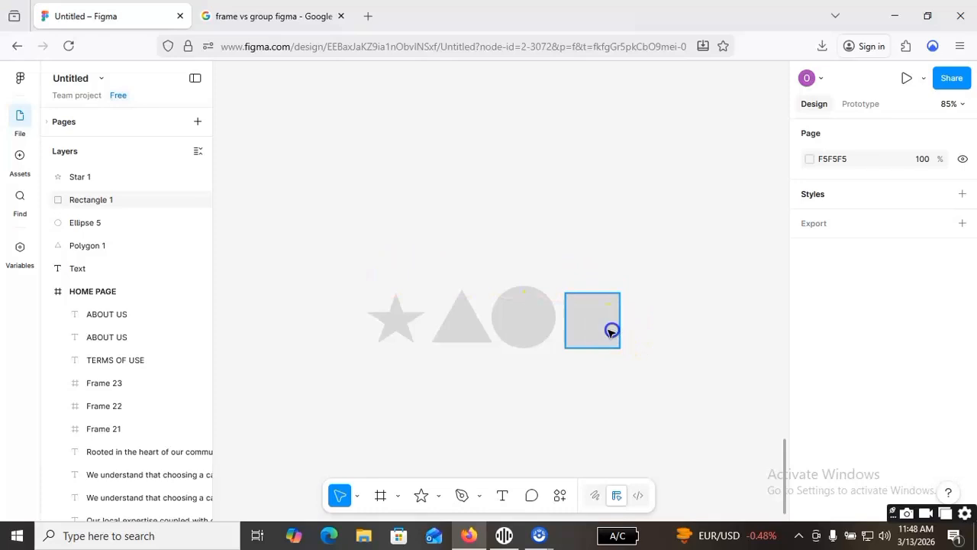
{"action": "left_click", "coordinate": [526, 328]}
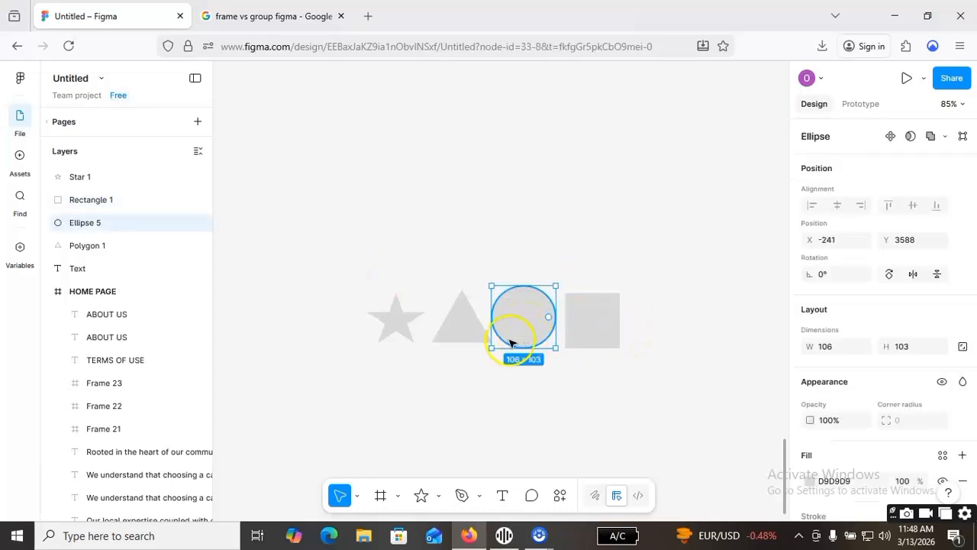
{"action": "left_click", "coordinate": [461, 331]}
{"action": "left_click", "coordinate": [391, 329]}
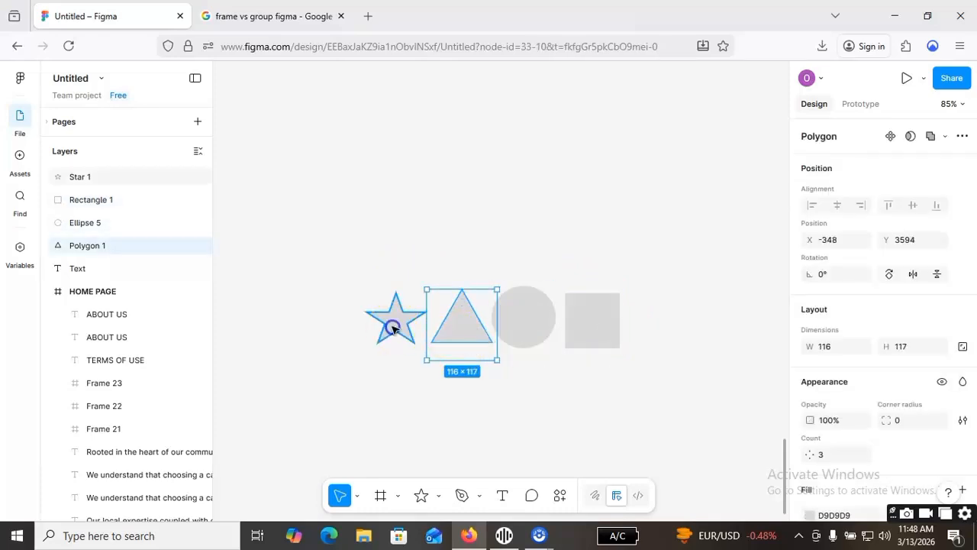
{"action": "left_click", "coordinate": [464, 330]}
{"action": "left_click", "coordinate": [521, 328]}
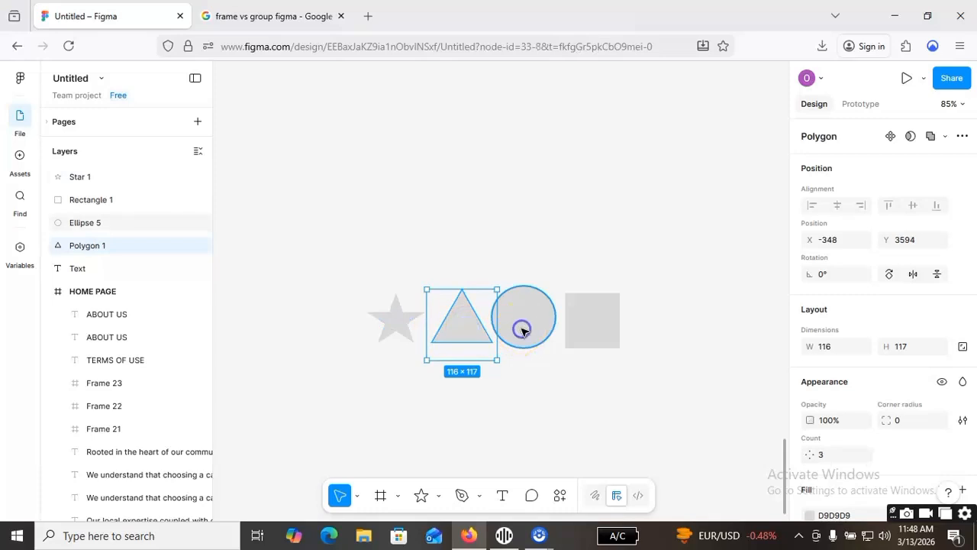
{"action": "left_click", "coordinate": [594, 329]}
{"action": "left_click", "coordinate": [453, 356]}
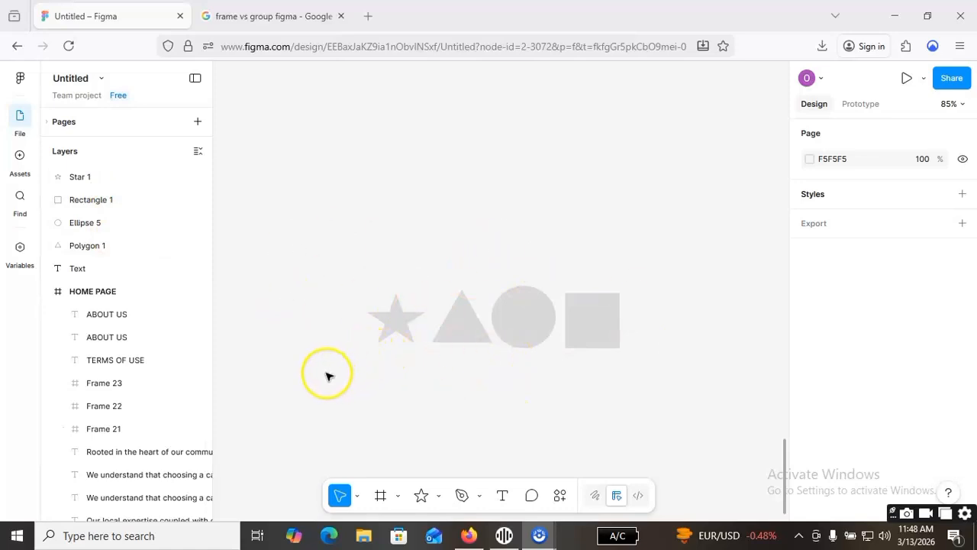
{"action": "left_click", "coordinate": [400, 322]}
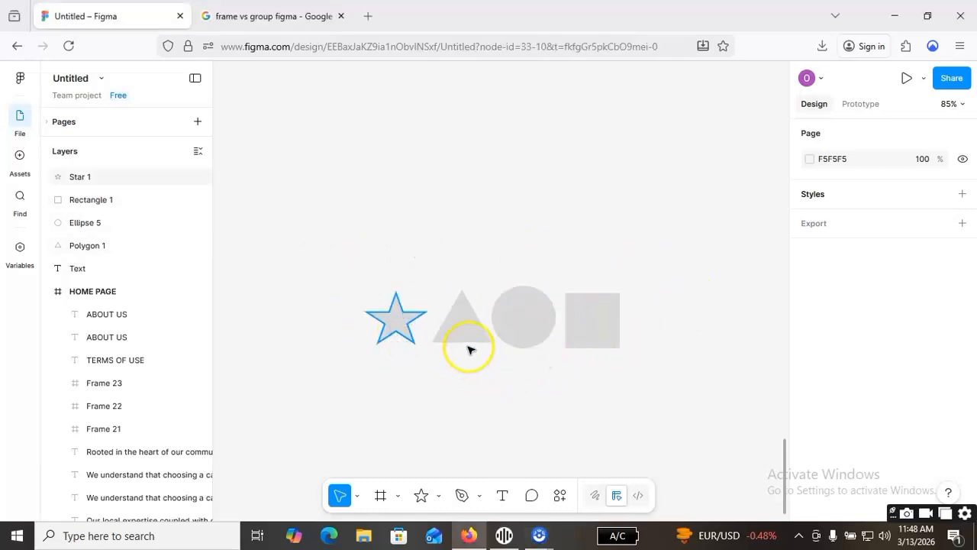
{"action": "left_click", "coordinate": [693, 397]}
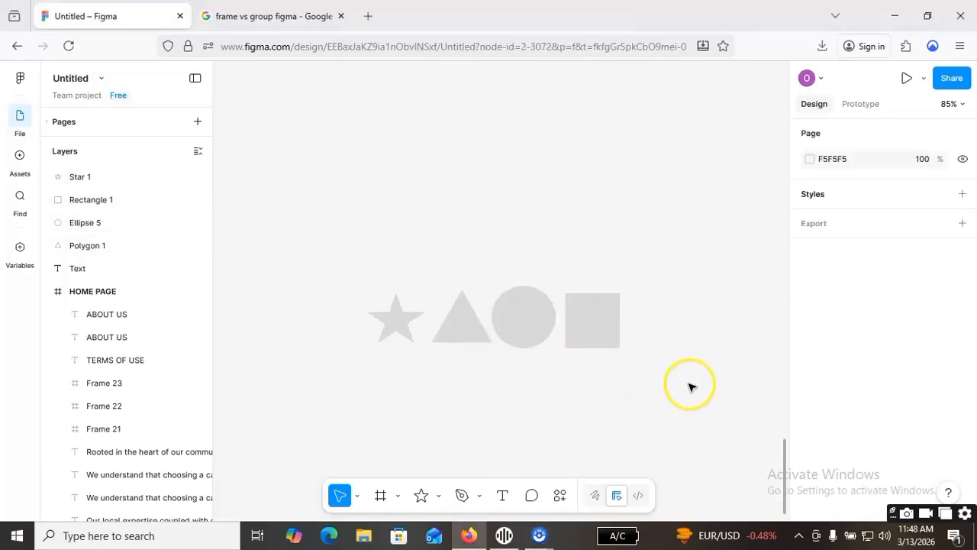
Select the star, triangle, ellipse and rectangle together and group them.
{"action": "left_click_drag", "start_coordinate": [689, 383], "coordinate": [302, 261]}
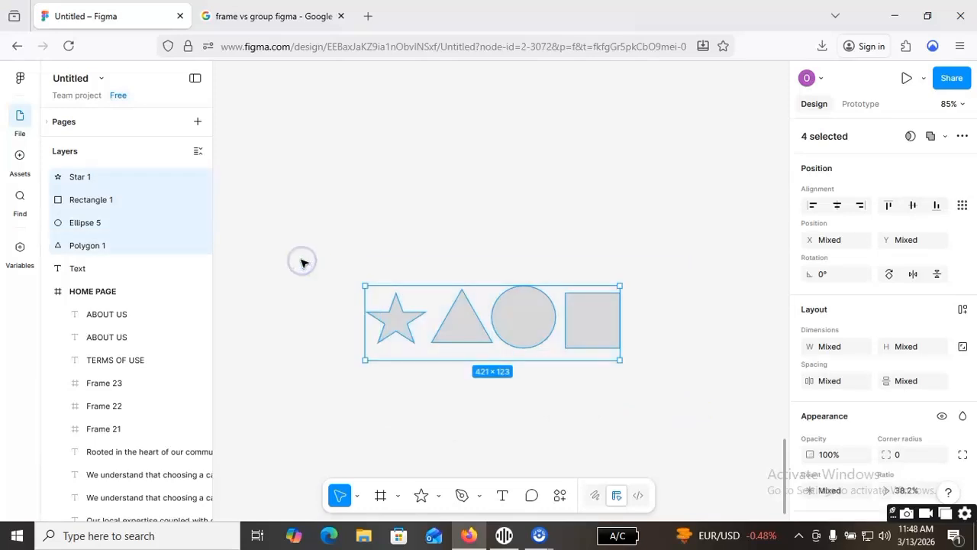
{"action": "right_click", "coordinate": [532, 318]}
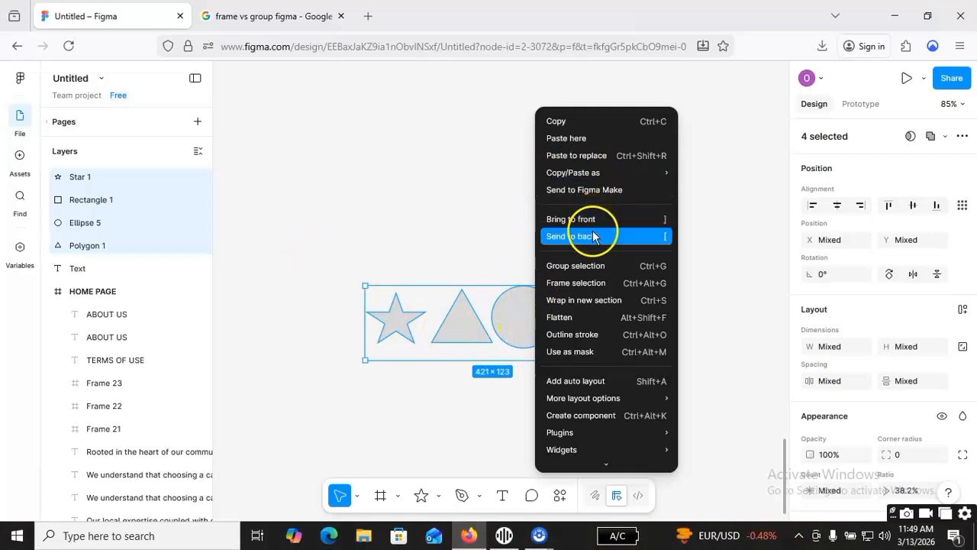
{"action": "left_click", "coordinate": [612, 264]}
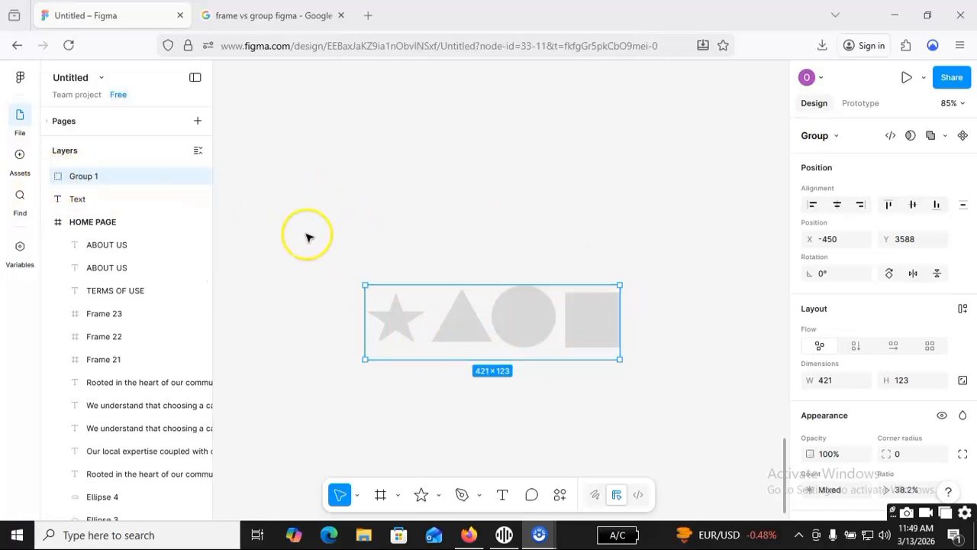
Expand the new group in the layer list to examine the shapes it contains.
{"action": "left_click", "coordinate": [60, 177]}
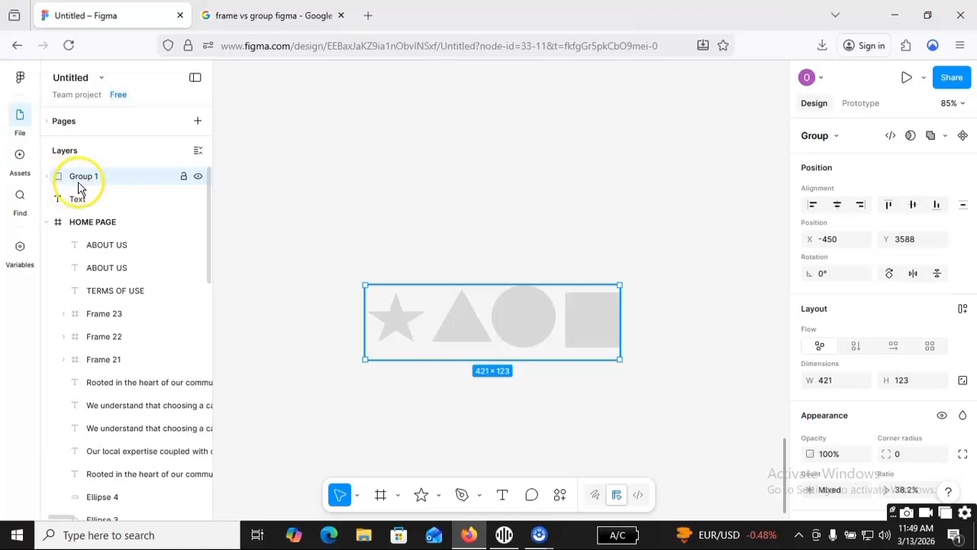
{"action": "left_click", "coordinate": [47, 176]}
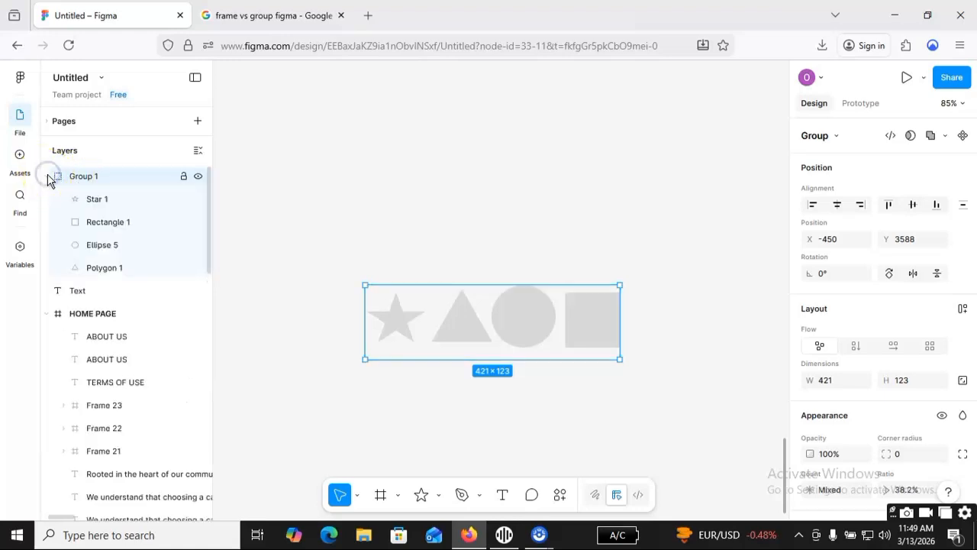
{"action": "left_click", "coordinate": [101, 222]}
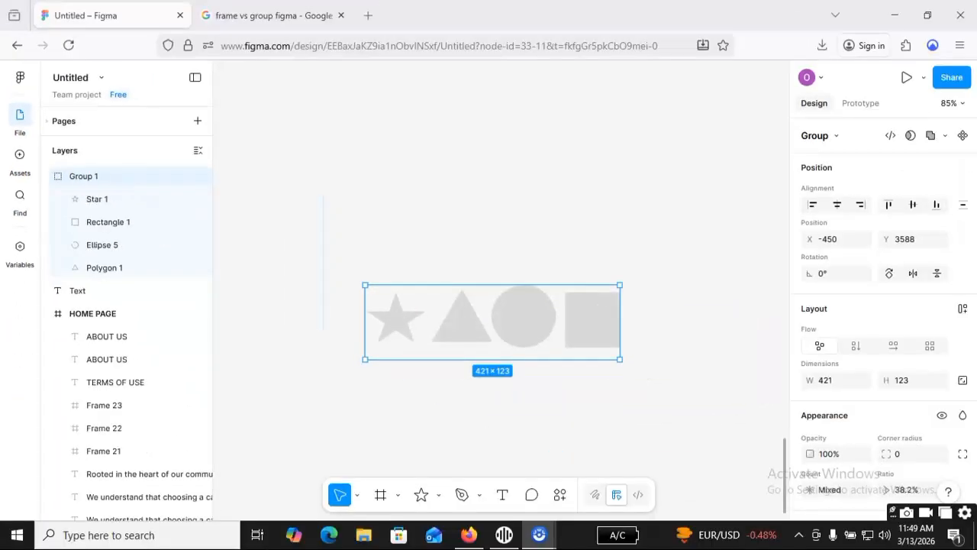
{"action": "left_click", "coordinate": [363, 201]}
{"action": "left_click", "coordinate": [665, 331]}
Move the grouped shapes around the canvas as one unit, ending at about X -408, Y 3580.
{"action": "left_click", "coordinate": [543, 331]}
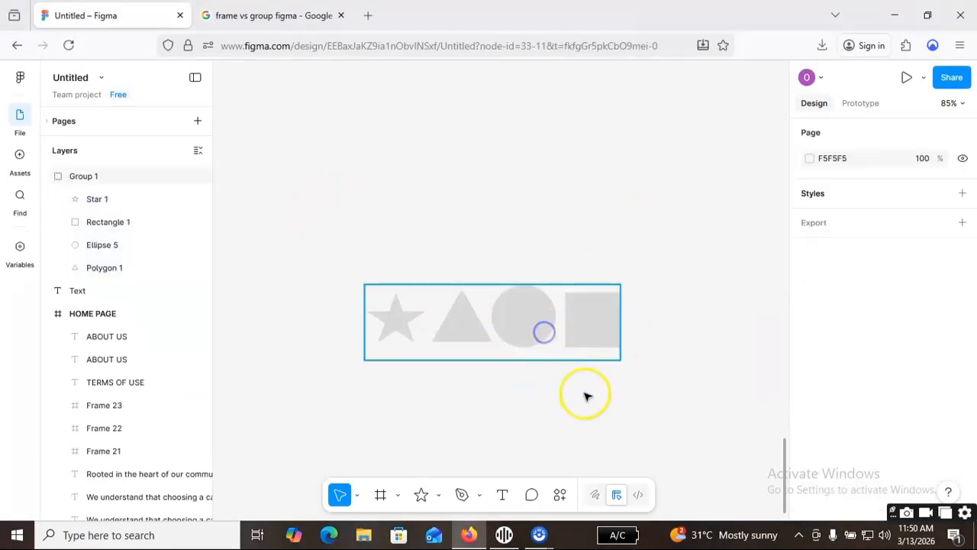
{"action": "left_click_drag", "start_coordinate": [557, 336], "coordinate": [519, 340]}
{"action": "left_click_drag", "start_coordinate": [587, 364], "coordinate": [634, 367]}
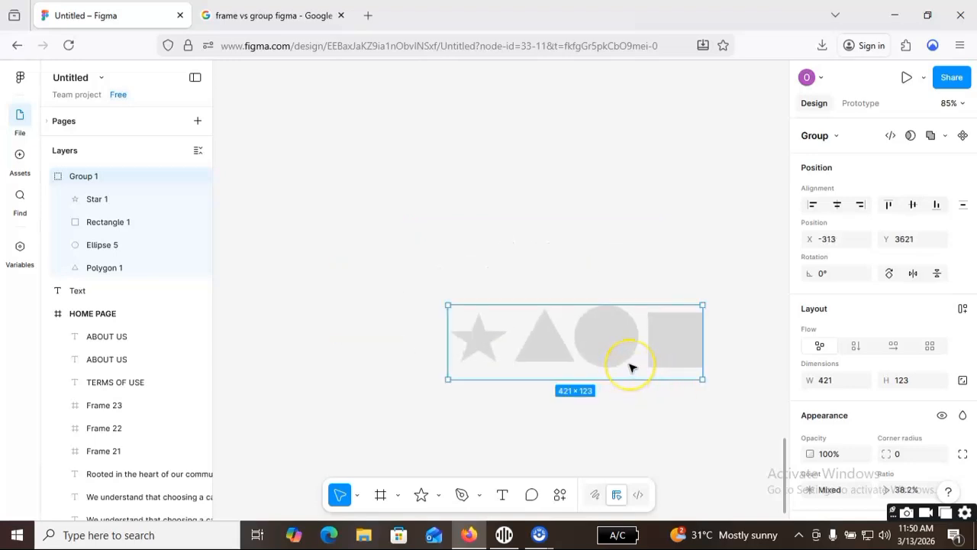
{"action": "left_click_drag", "start_coordinate": [632, 366], "coordinate": [588, 336]}
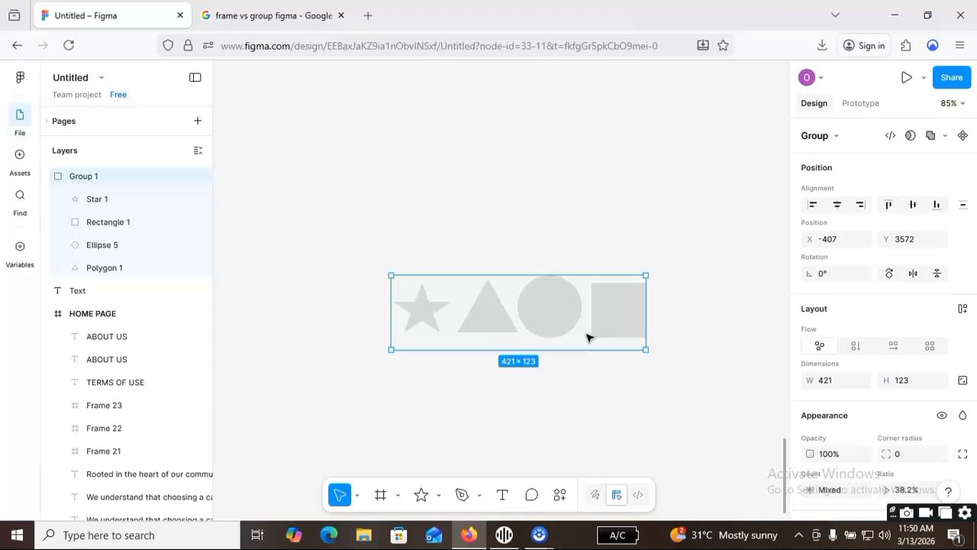
{"action": "left_click_drag", "start_coordinate": [585, 336], "coordinate": [543, 325]}
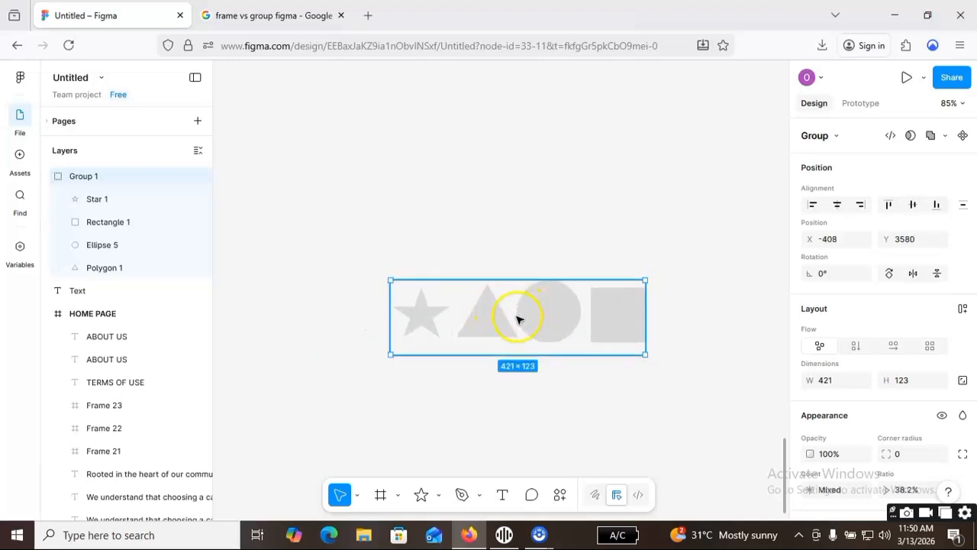
Move only the star upward within the group, and reposition the whole group to about X -401, Y 3556.
{"action": "left_click", "coordinate": [76, 203]}
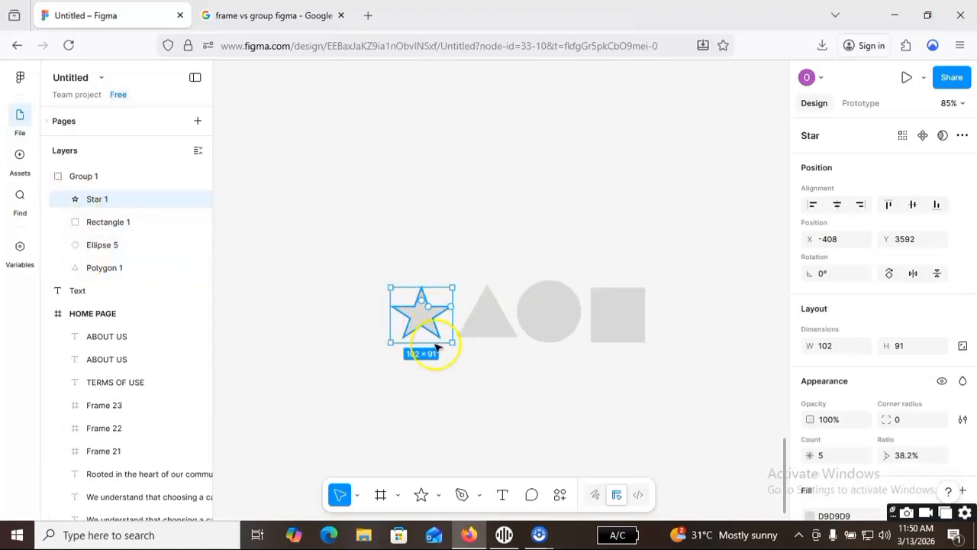
{"action": "left_click_drag", "start_coordinate": [418, 323], "coordinate": [426, 282]}
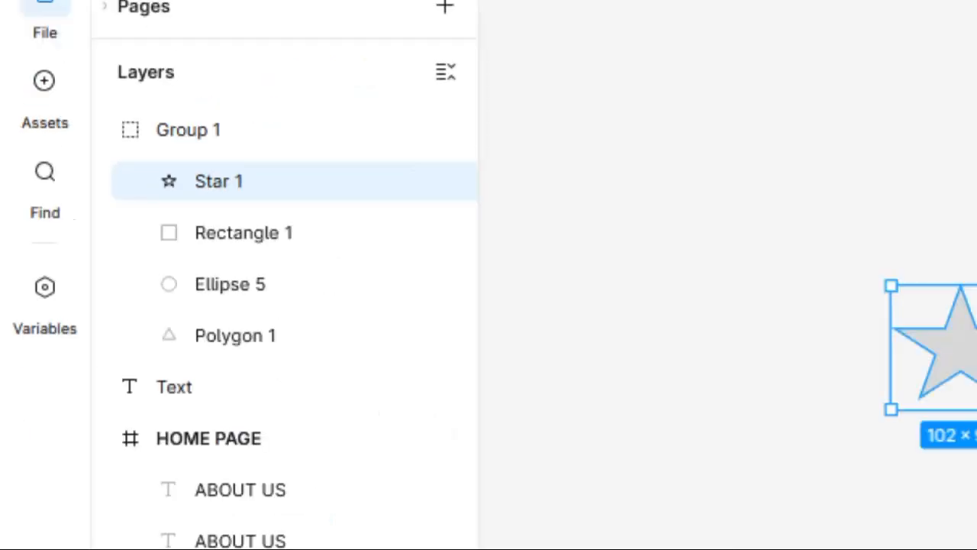
{"action": "left_click", "coordinate": [529, 247]}
{"action": "left_click_drag", "start_coordinate": [438, 287], "coordinate": [440, 301]}
{"action": "left_click", "coordinate": [427, 270]}
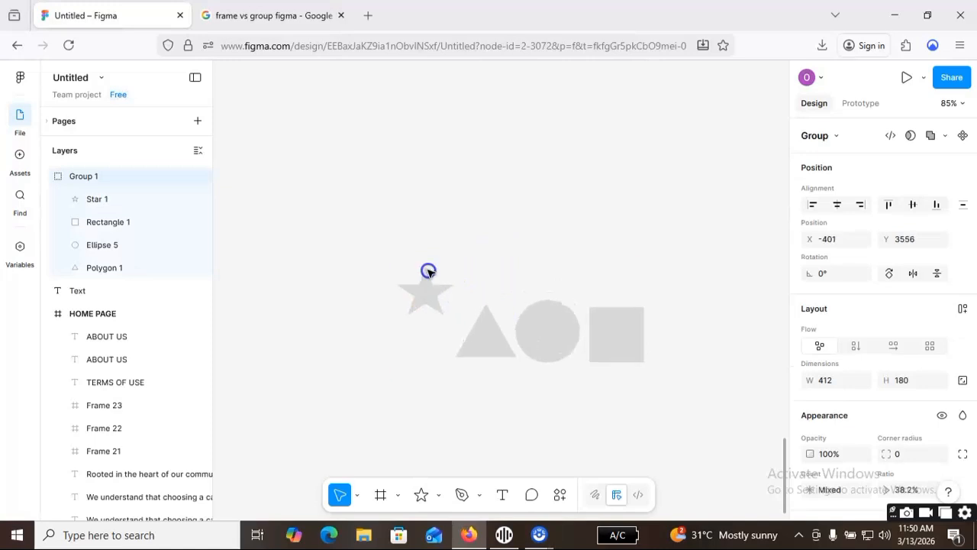
Move the whole shape group around the canvas as one unit, ending at about X -394, Y 3513.
{"action": "left_click", "coordinate": [374, 244]}
{"action": "left_click", "coordinate": [415, 288]}
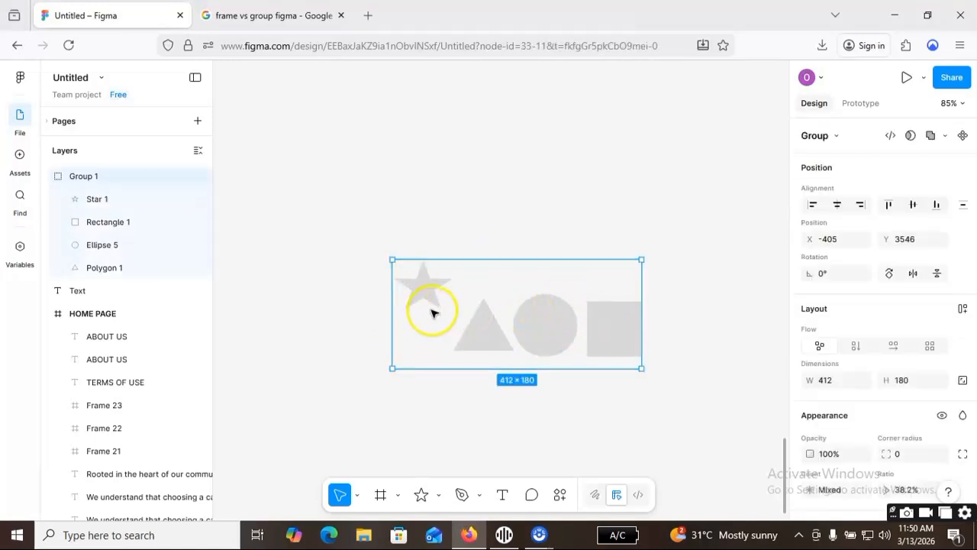
{"action": "left_click_drag", "start_coordinate": [545, 301], "coordinate": [545, 242]}
{"action": "left_click", "coordinate": [617, 355]}
{"action": "left_click_drag", "start_coordinate": [620, 287], "coordinate": [619, 330]}
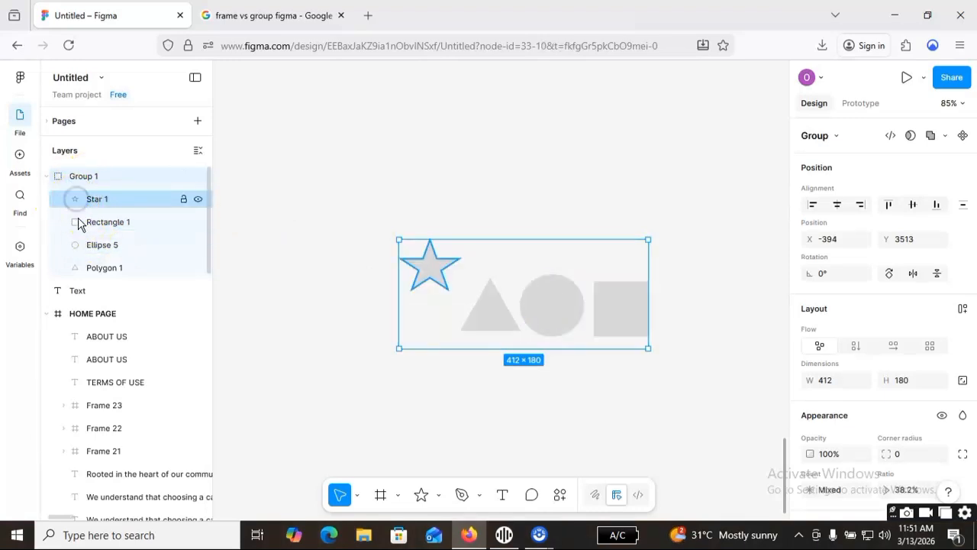
Move the rectangle, ellipse and triangle individually upward within the group to about Y 3524, 3518 and 3511, roughly in line with the star.
{"action": "left_click", "coordinate": [78, 222]}
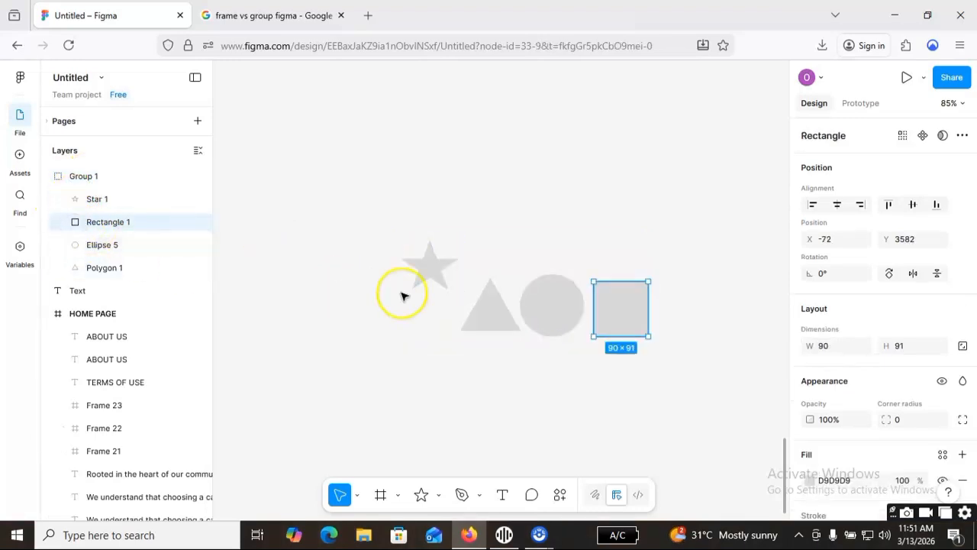
{"action": "left_click_drag", "start_coordinate": [623, 299], "coordinate": [621, 276]}
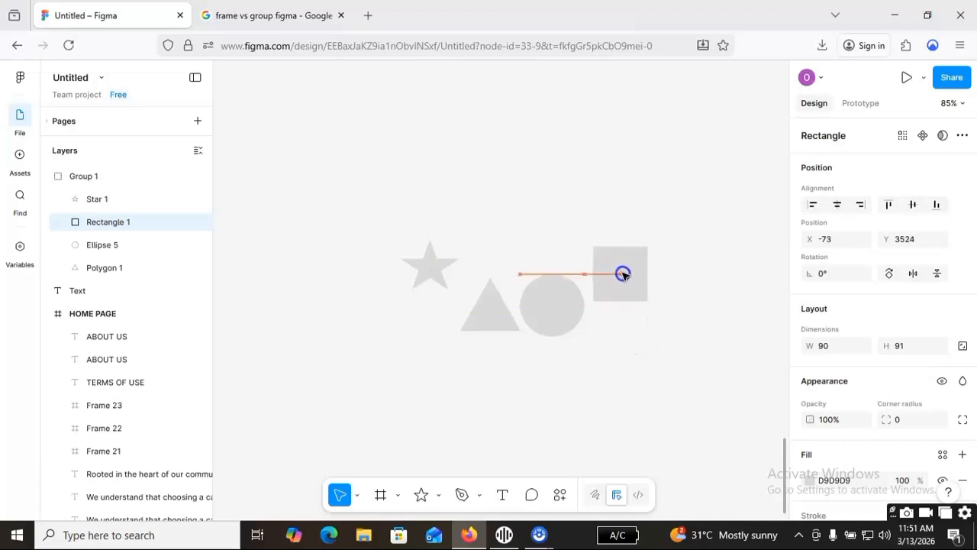
{"action": "left_click", "coordinate": [552, 302]}
{"action": "left_click_drag", "start_coordinate": [551, 302], "coordinate": [550, 272]}
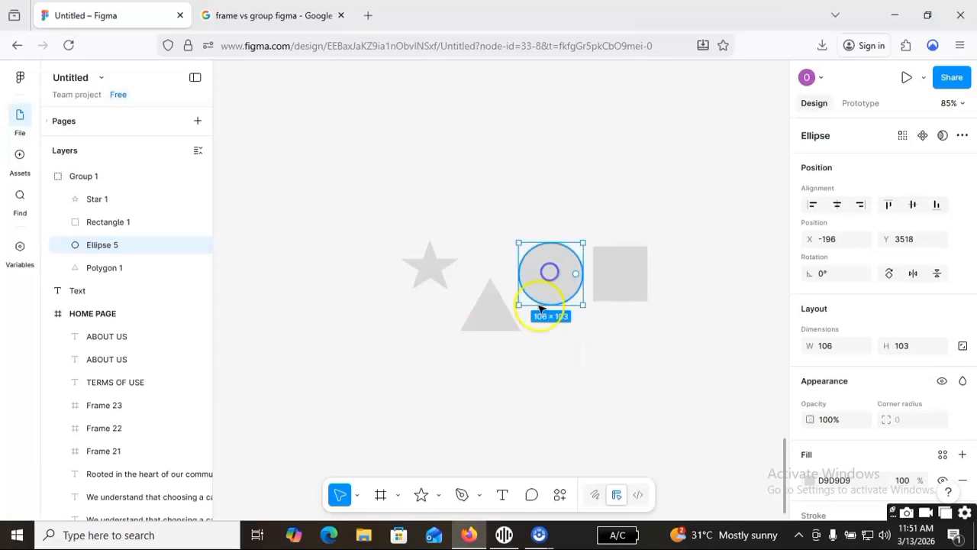
{"action": "left_click", "coordinate": [500, 322]}
{"action": "left_click_drag", "start_coordinate": [492, 315], "coordinate": [492, 273]}
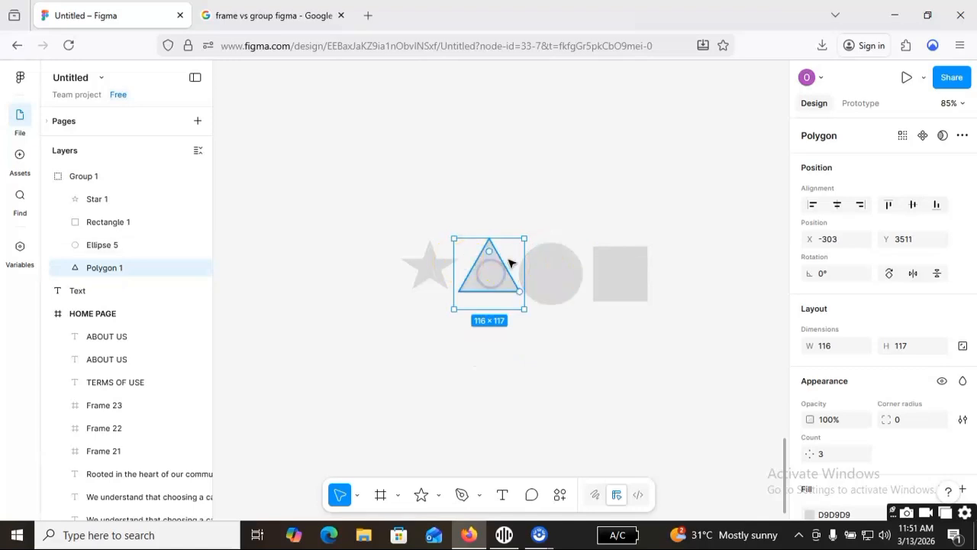
{"action": "left_click", "coordinate": [574, 190]}
Move the realigned shape group around the canvas as one unit, placing it at about X -274, Y 3303.
{"action": "left_click", "coordinate": [616, 277]}
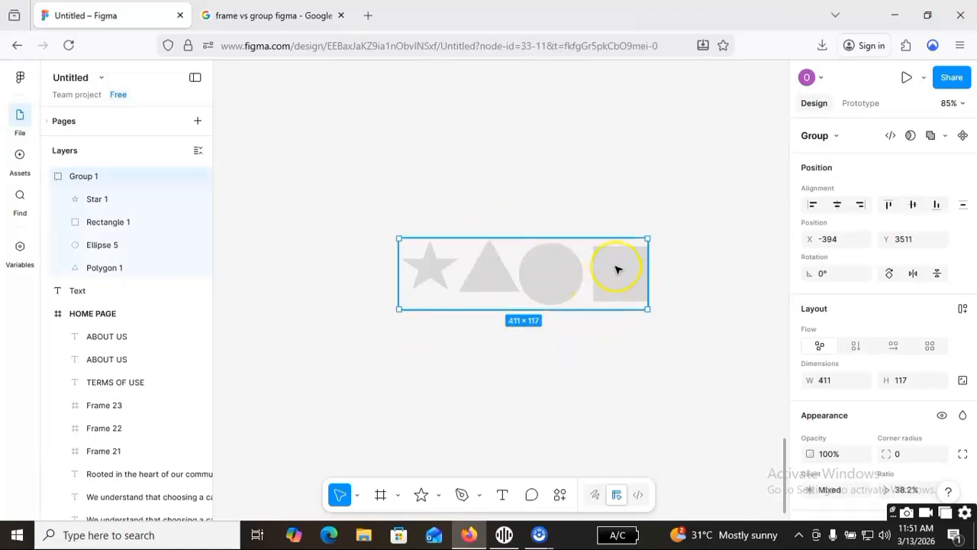
{"action": "mouse_move", "coordinate": [605, 274]}
{"action": "left_mouse_down"}
{"action": "mouse_move", "coordinate": [558, 299]}
{"action": "mouse_move", "coordinate": [638, 231]}
{"action": "left_mouse_up"}
{"action": "left_click_drag", "start_coordinate": [499, 264], "coordinate": [354, 264]}
{"action": "left_click", "coordinate": [478, 332]}
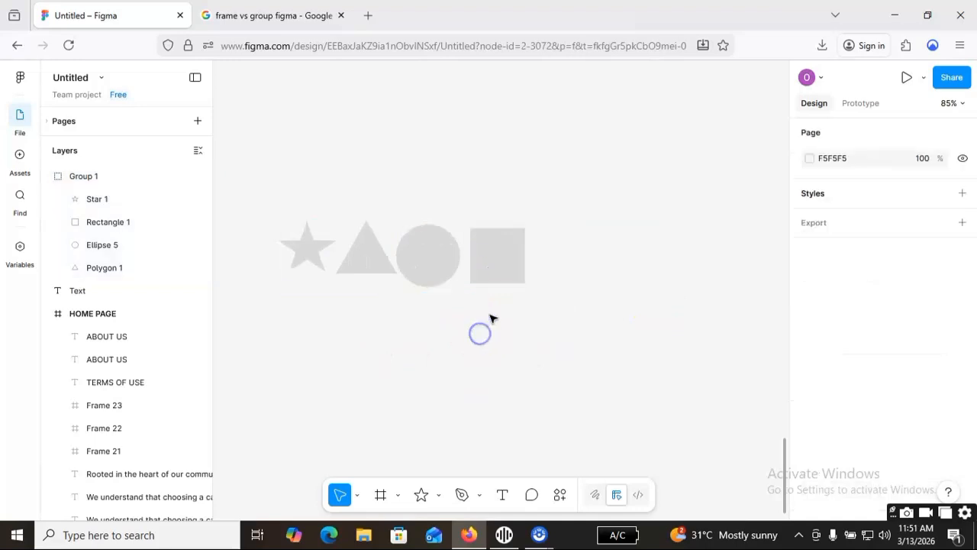
{"action": "left_click", "coordinate": [445, 268]}
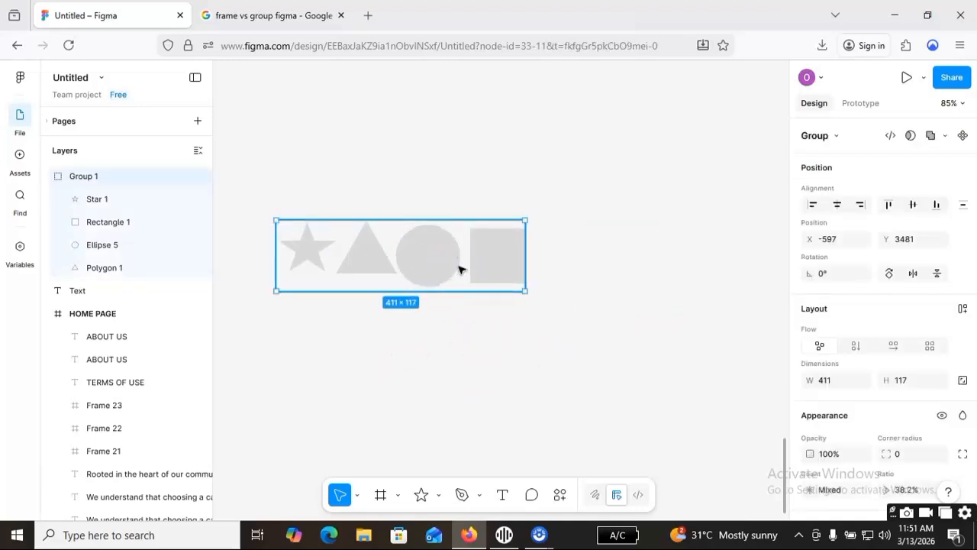
{"action": "mouse_move", "coordinate": [367, 258]}
{"action": "left_mouse_down"}
{"action": "mouse_move", "coordinate": [482, 256]}
{"action": "mouse_move", "coordinate": [508, 288]}
{"action": "mouse_move", "coordinate": [454, 244]}
{"action": "mouse_move", "coordinate": [543, 211]}
{"action": "mouse_move", "coordinate": [599, 156]}
{"action": "left_mouse_up"}
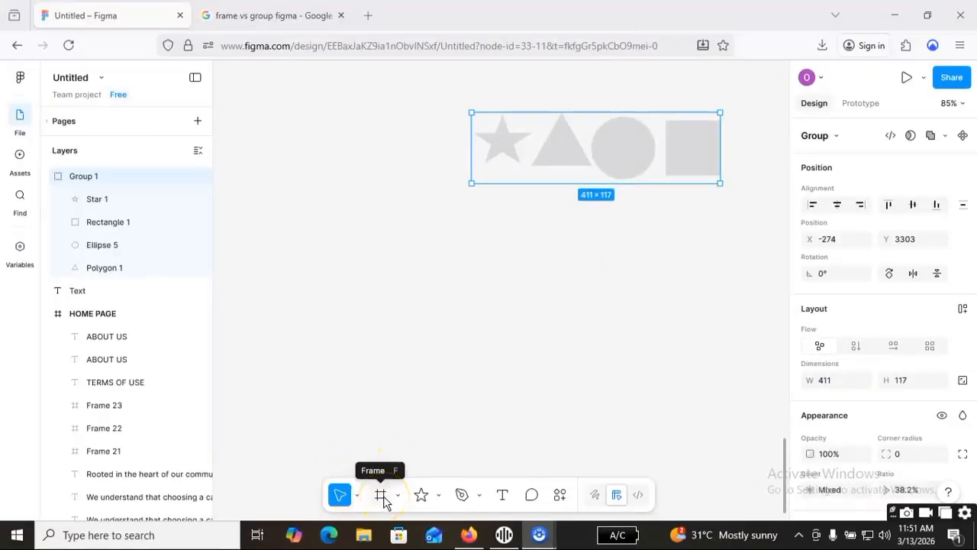
Draw an empty frame of about 514 × 147 below the shape group, at about X -484, Y 3550.
{"action": "left_click", "coordinate": [382, 496]}
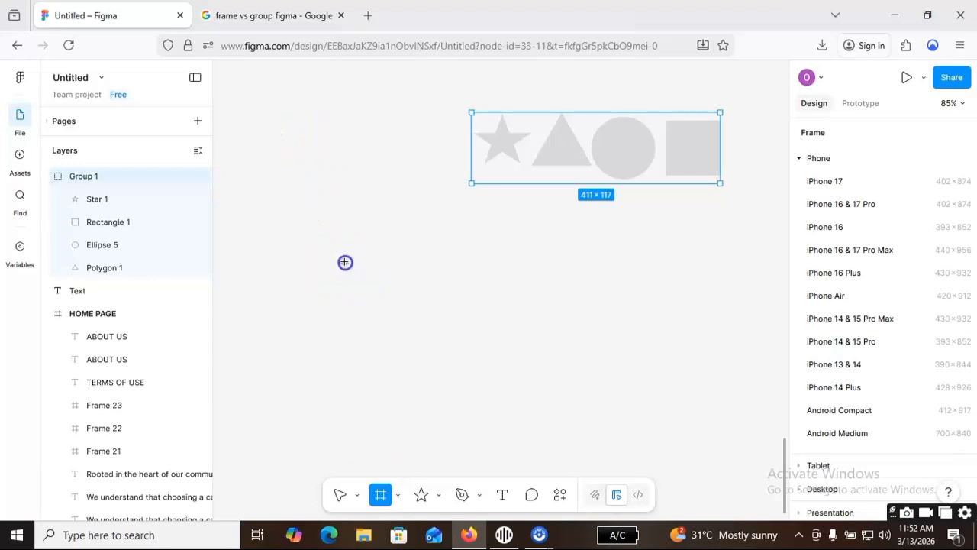
{"action": "mouse_move", "coordinate": [344, 262]}
{"action": "left_mouse_down"}
{"action": "mouse_move", "coordinate": [621, 374]}
{"action": "mouse_move", "coordinate": [649, 345]}
{"action": "mouse_move", "coordinate": [655, 351]}
{"action": "left_mouse_up"}
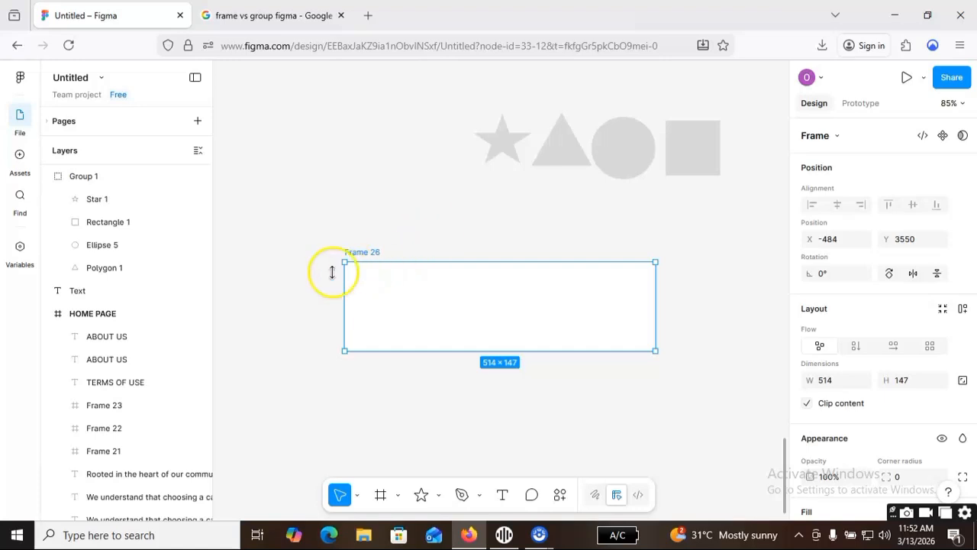
{"action": "left_click", "coordinate": [737, 316]}
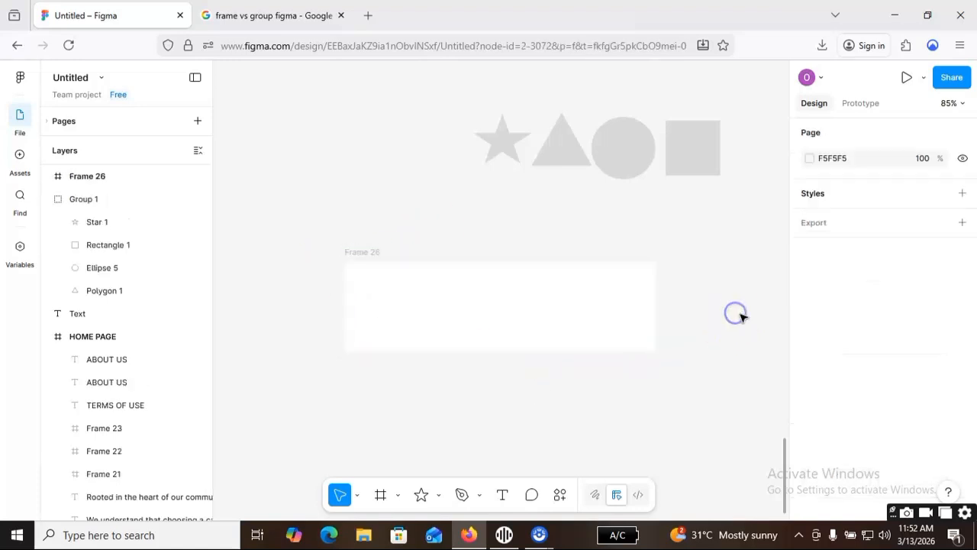
Move the empty frame to about X -455, Y 3528, and shift the shape group slightly down above it.
{"action": "left_click", "coordinate": [545, 306]}
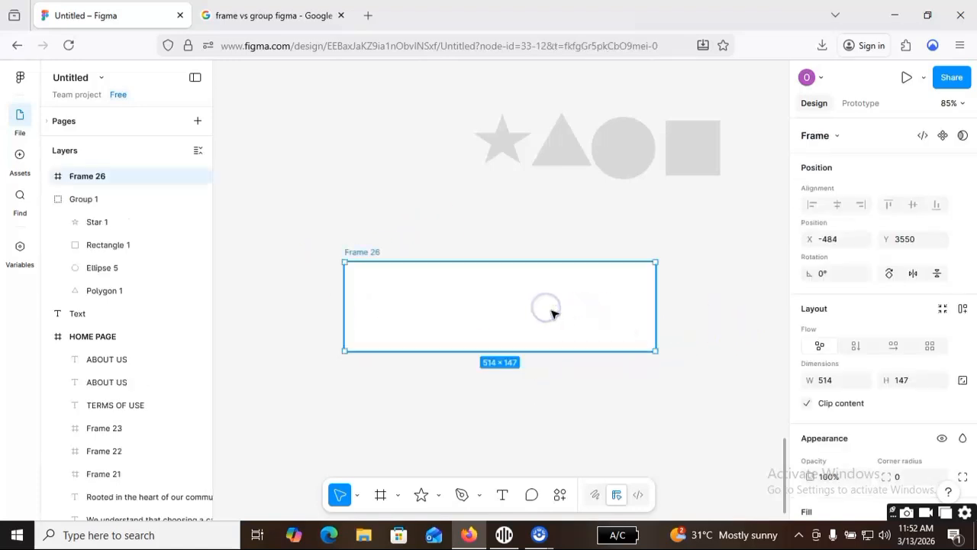
{"action": "left_click_drag", "start_coordinate": [541, 306], "coordinate": [530, 270]}
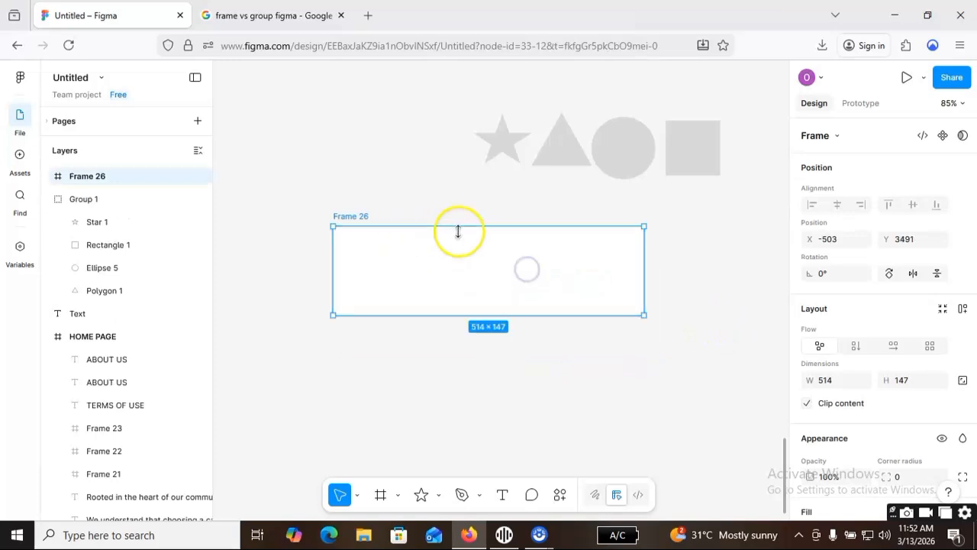
{"action": "left_click", "coordinate": [606, 146]}
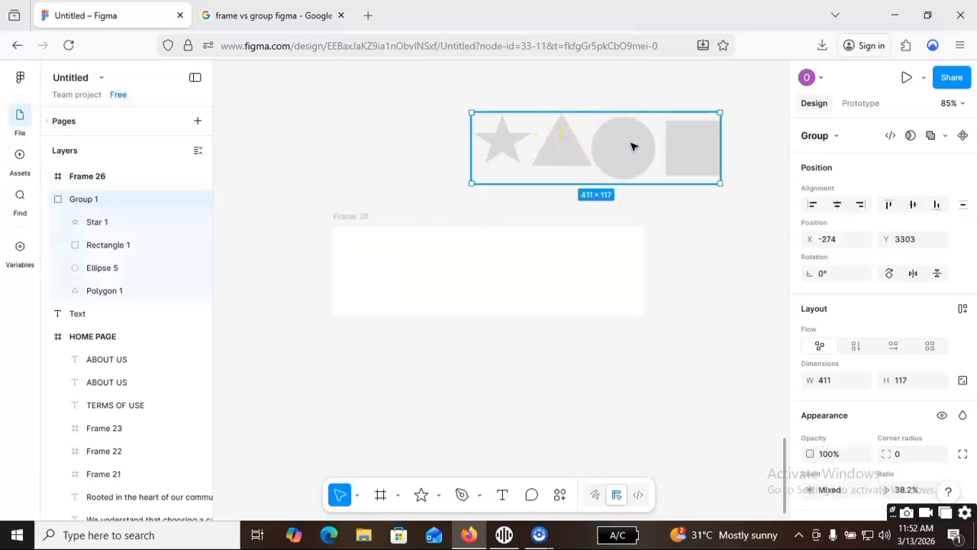
{"action": "left_click", "coordinate": [506, 303]}
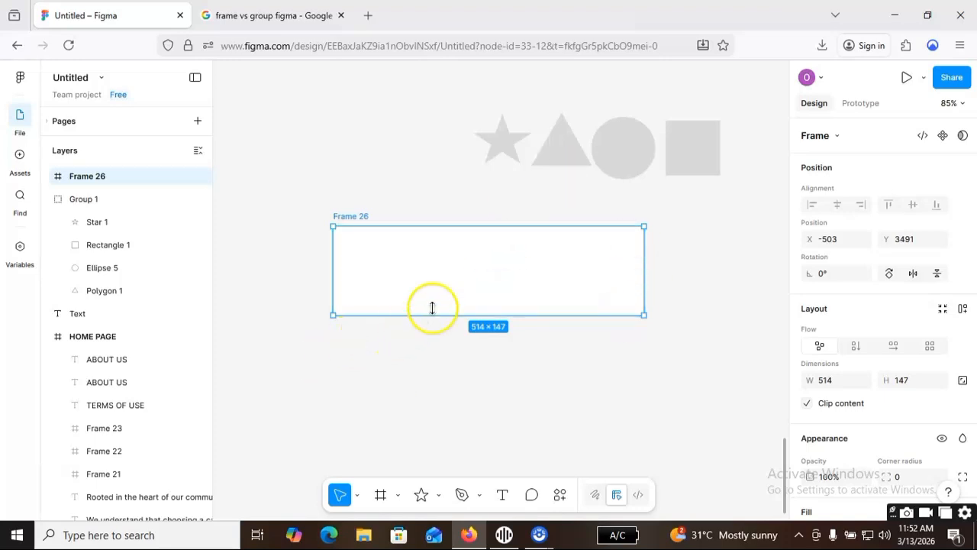
{"action": "left_click", "coordinate": [607, 169]}
{"action": "left_click", "coordinate": [554, 251]}
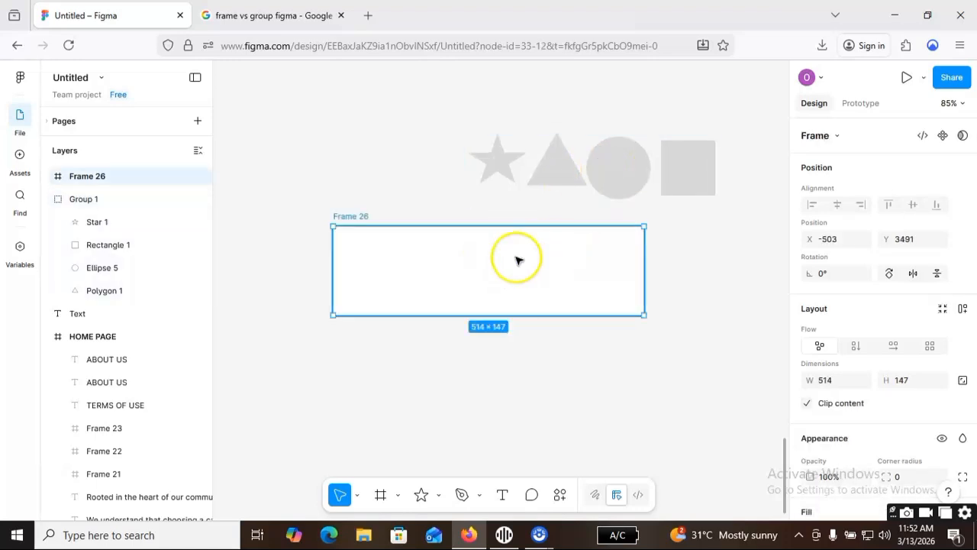
{"action": "left_click_drag", "start_coordinate": [456, 279], "coordinate": [523, 307]}
{"action": "left_click", "coordinate": [526, 447]}
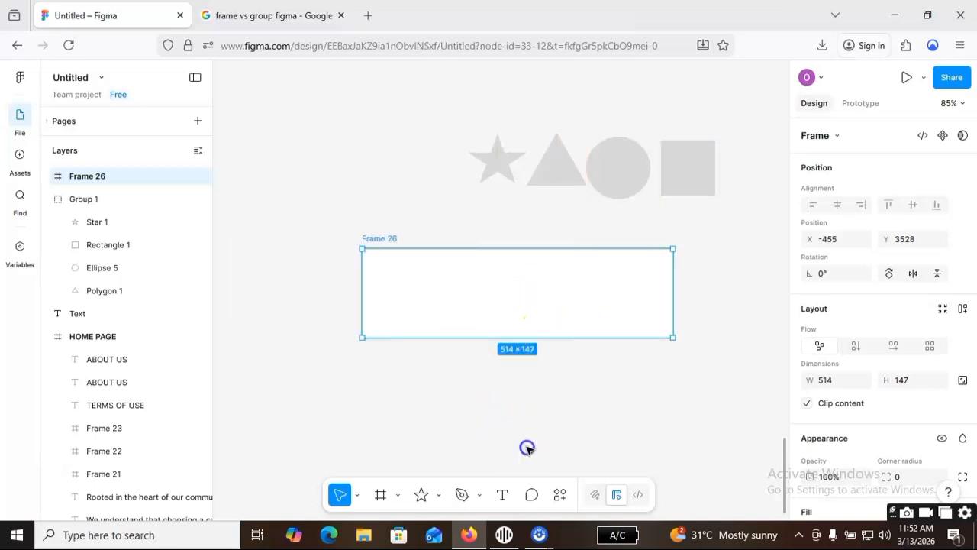
Load the image Gemini_Generated_Image_58c95a58c95a58c9 from the Downloads folder for placement on the canvas.
{"action": "left_click", "coordinate": [545, 338]}
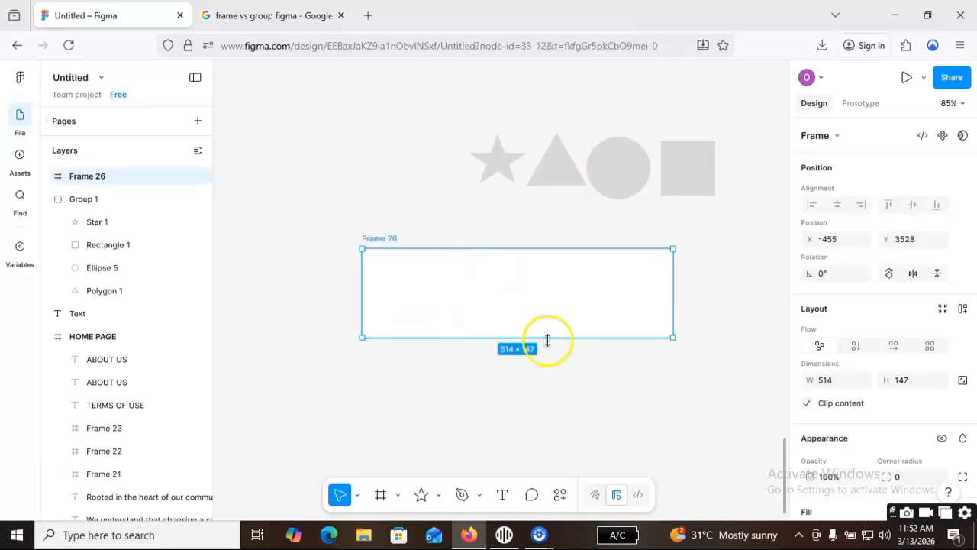
{"action": "left_click", "coordinate": [437, 497]}
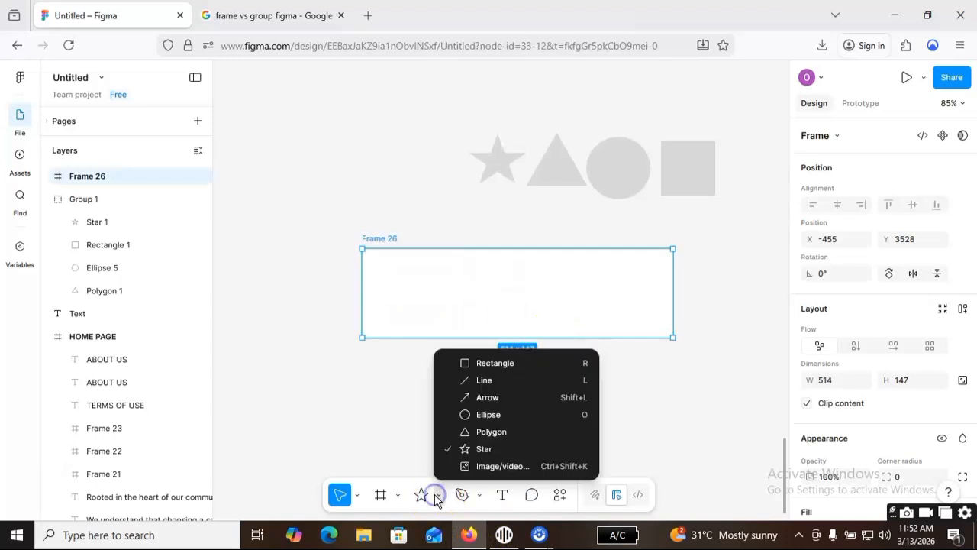
{"action": "left_click", "coordinate": [510, 467]}
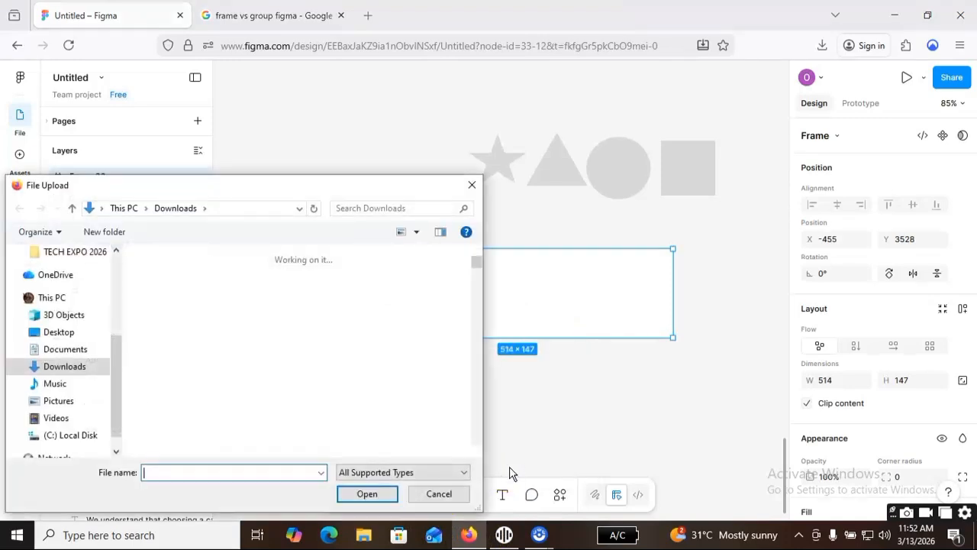
{"action": "scroll", "coordinate": [290, 401], "scroll_direction": "down", "scroll_amount": 5}
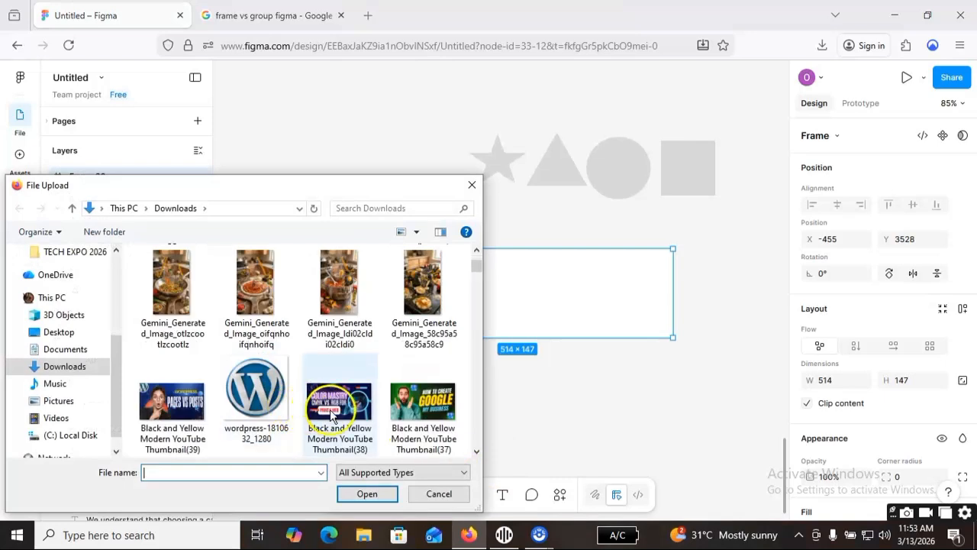
{"action": "scroll", "coordinate": [303, 392], "scroll_direction": "up", "scroll_amount": 3}
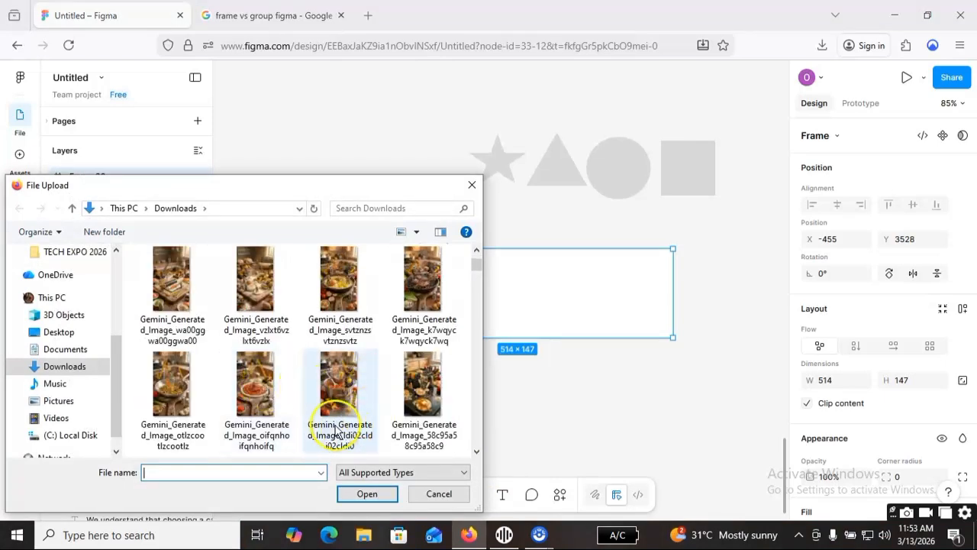
{"action": "left_click", "coordinate": [424, 411]}
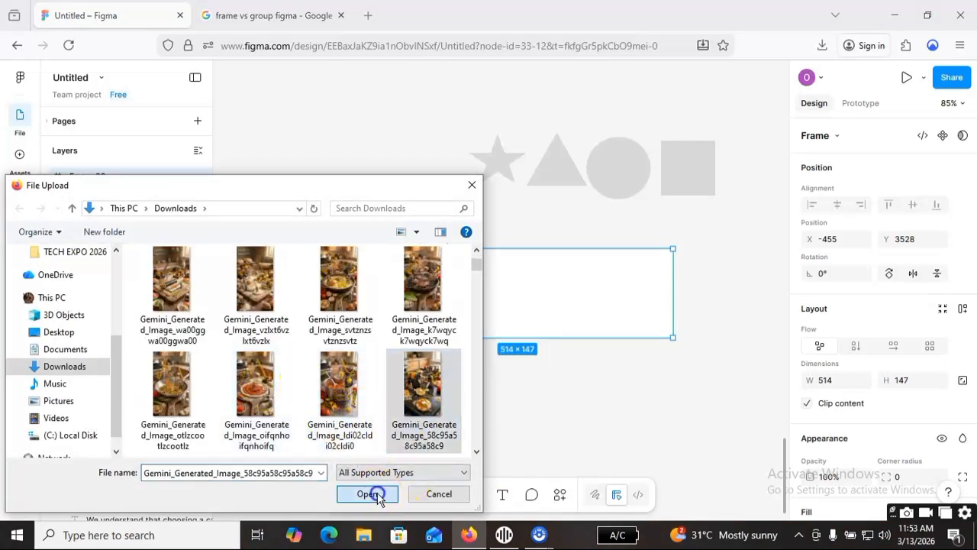
{"action": "left_click", "coordinate": [374, 493]}
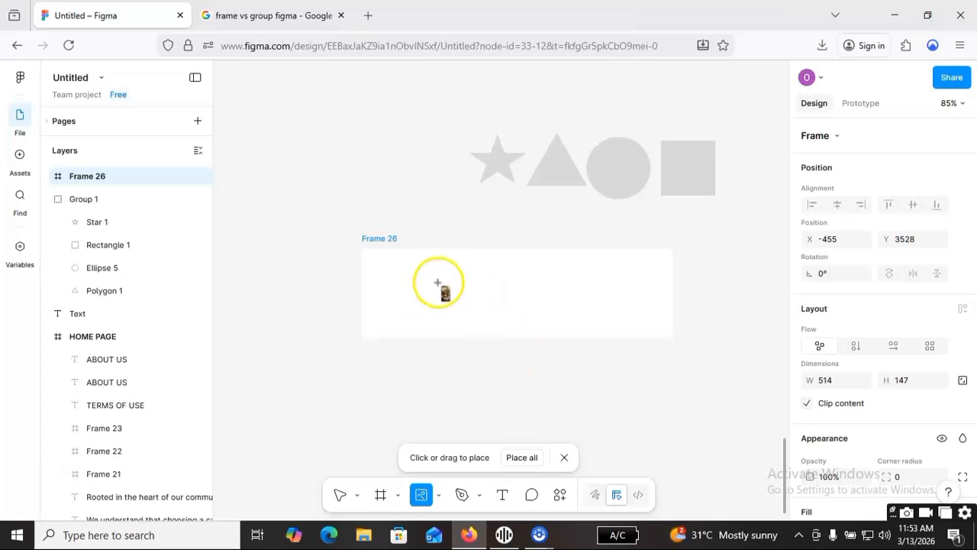
Place the loaded image at about 127 × 228 and move it inside the frame to about X 23, Y -57.
{"action": "left_click_drag", "start_coordinate": [497, 374], "coordinate": [517, 398]}
{"action": "left_click_drag", "start_coordinate": [495, 307], "coordinate": [464, 256]}
{"action": "left_click_drag", "start_coordinate": [448, 300], "coordinate": [427, 300]}
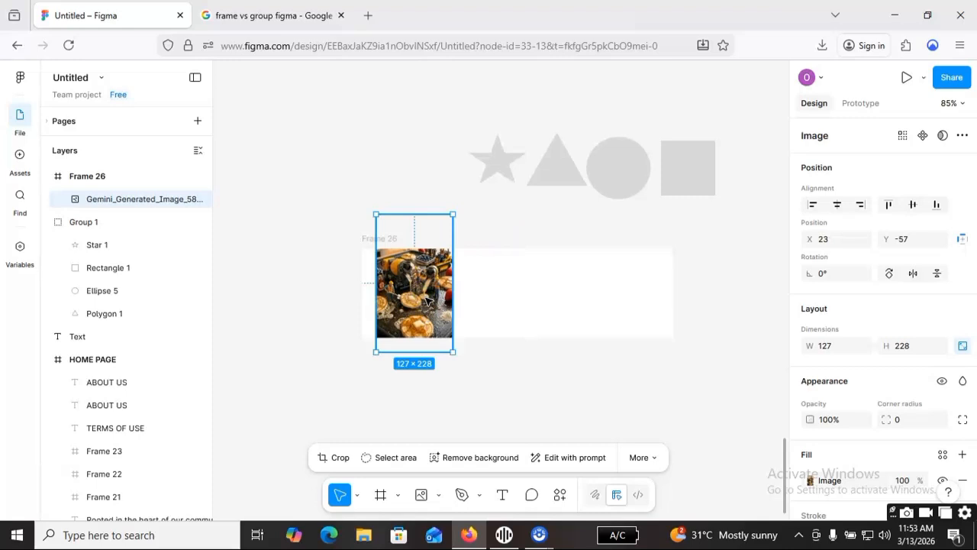
Duplicate the image and move the copy beside the original inside the frame, at about X 163, Y -40.
{"action": "key", "text": "ctrl+d"}
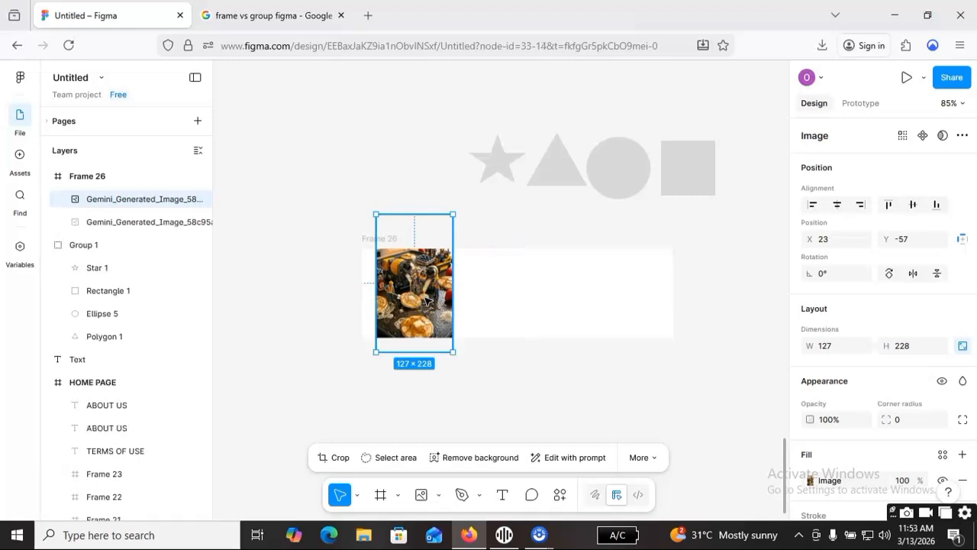
{"action": "left_click_drag", "start_coordinate": [429, 284], "coordinate": [468, 290]}
{"action": "left_click_drag", "start_coordinate": [502, 290], "coordinate": [500, 290]}
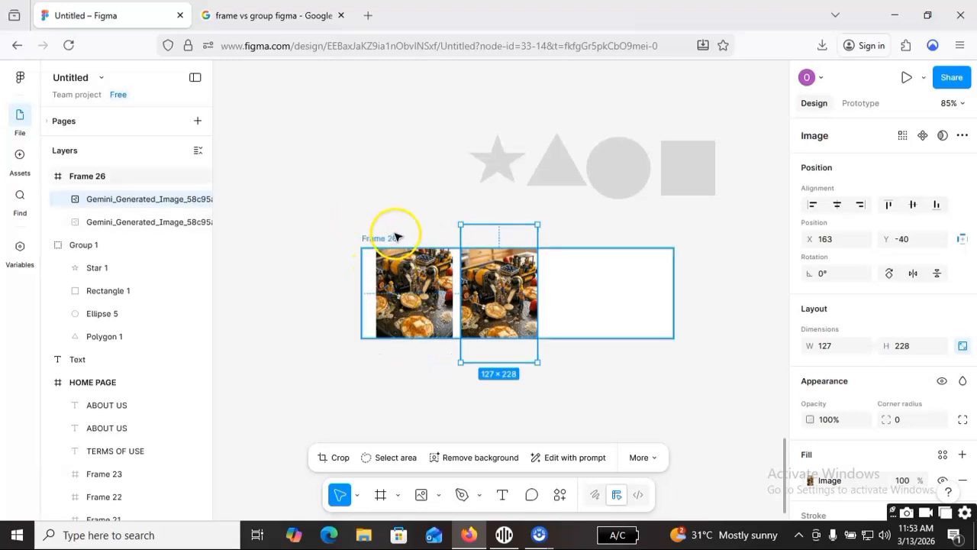
{"action": "left_click", "coordinate": [676, 262]}
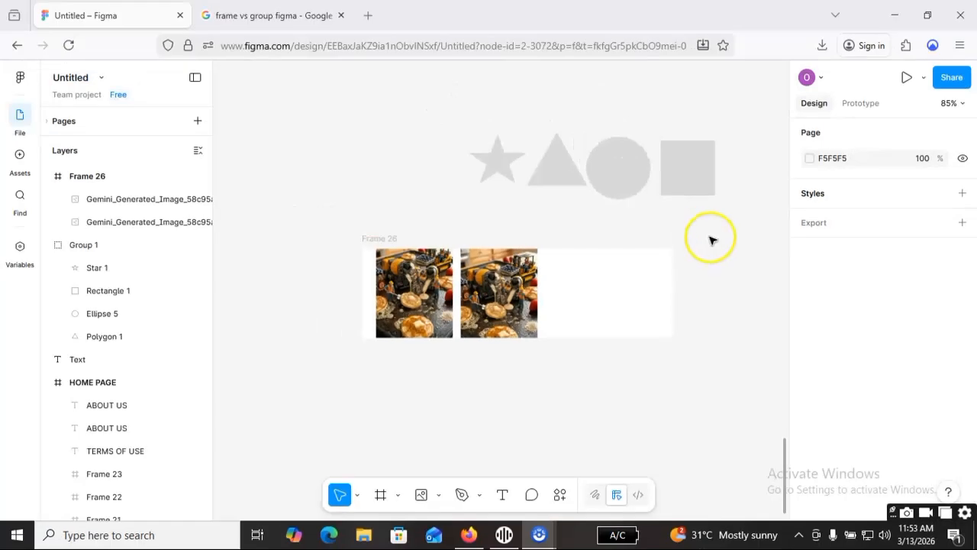
Move the frame with its two images to about X -519, Y 3553, and the shape group to about X -371, Y 3316.
{"action": "left_click", "coordinate": [587, 270]}
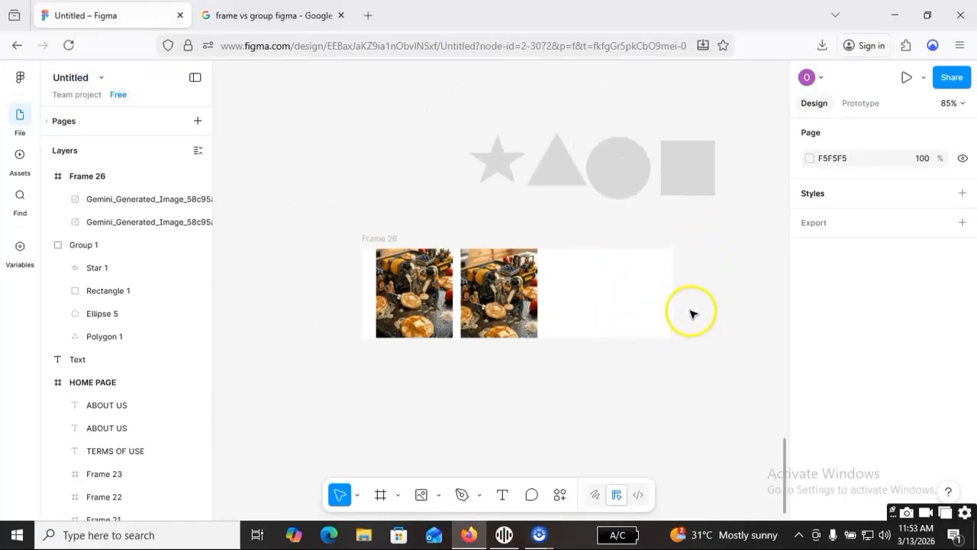
{"action": "left_click", "coordinate": [513, 291]}
{"action": "left_click", "coordinate": [435, 295]}
{"action": "left_click", "coordinate": [565, 286]}
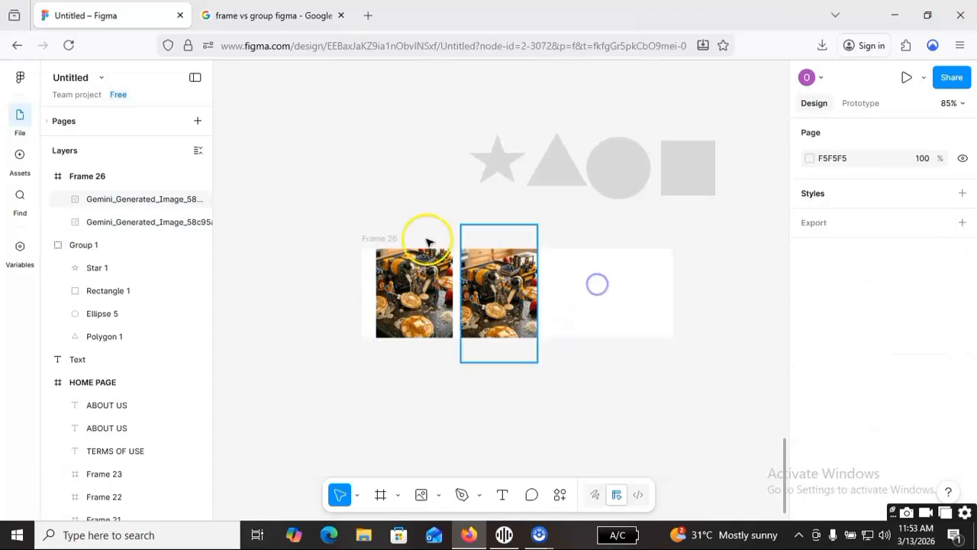
{"action": "left_click", "coordinate": [382, 239]}
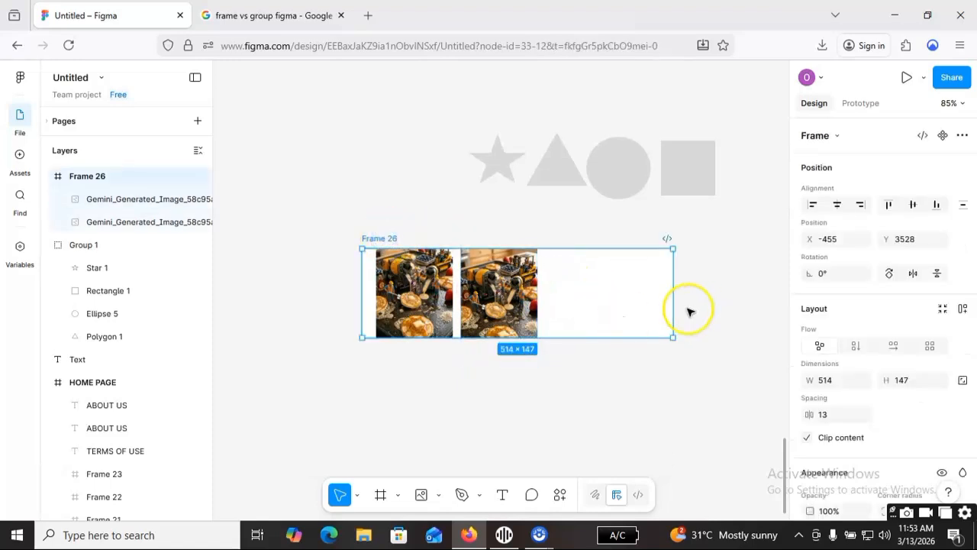
{"action": "left_click_drag", "start_coordinate": [616, 308], "coordinate": [555, 328]}
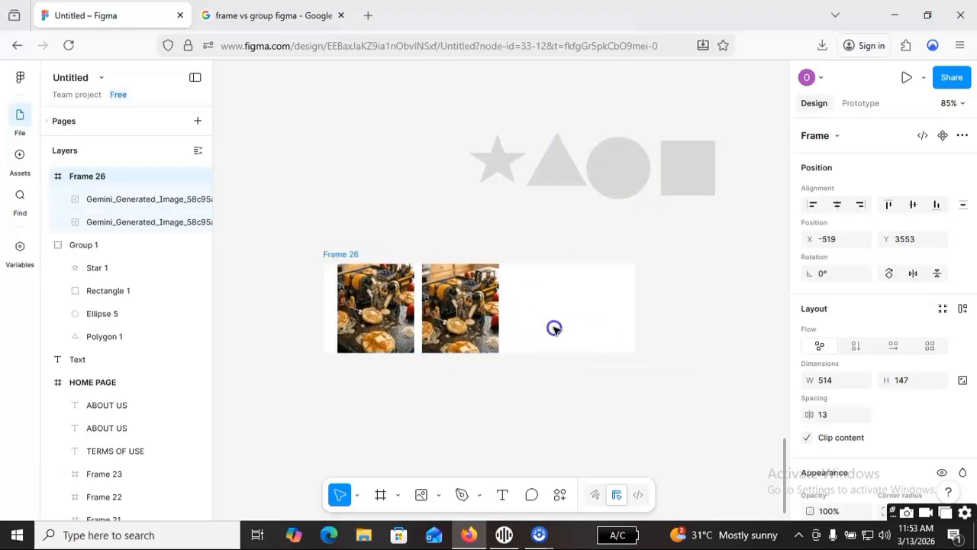
{"action": "left_click_drag", "start_coordinate": [639, 177], "coordinate": [571, 154]}
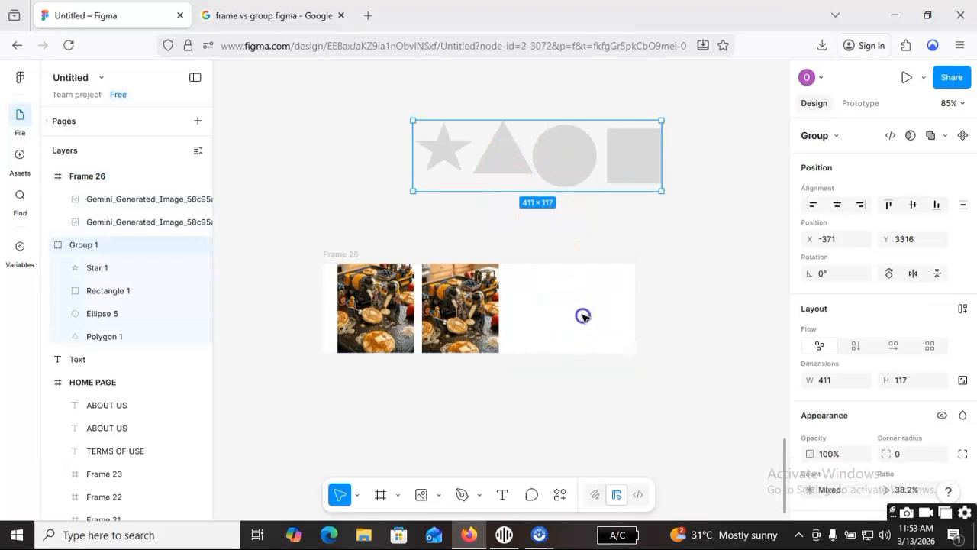
Move the shape group to about X -317, Y 3327, above the frame of images.
{"action": "left_click_drag", "start_coordinate": [583, 316], "coordinate": [604, 328]}
{"action": "left_click", "coordinate": [428, 157]}
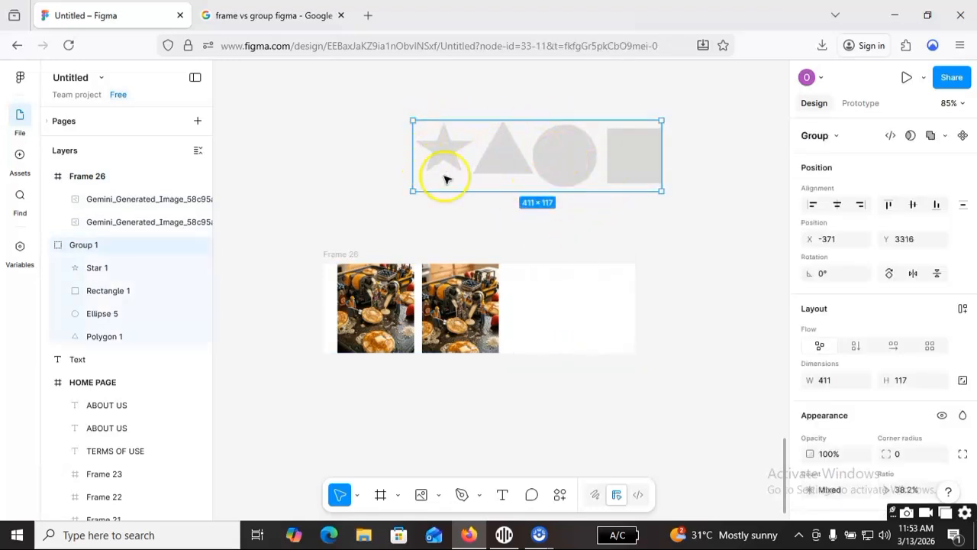
{"action": "left_click_drag", "start_coordinate": [569, 163], "coordinate": [602, 167]}
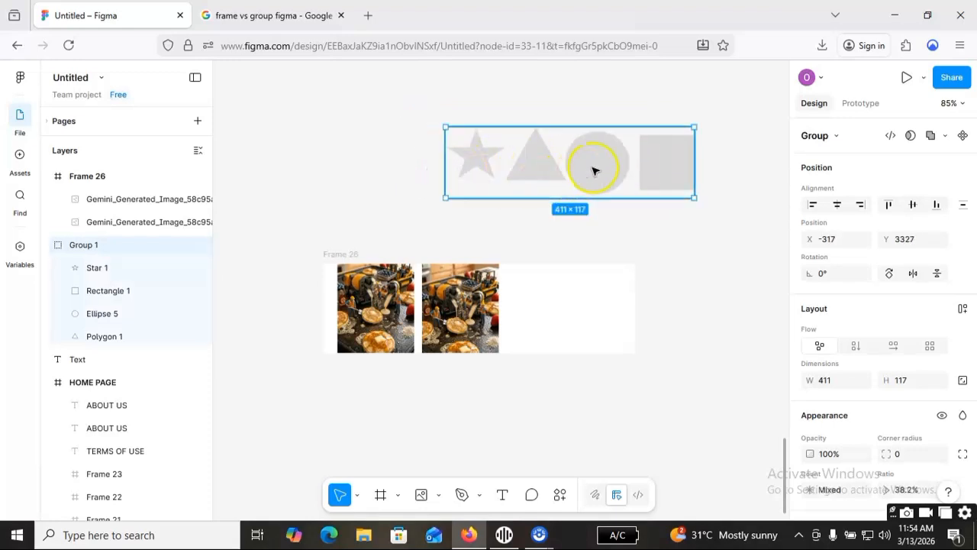
Shift the second image slightly inside Frame 26, leaving a gap of about 18 between the two images.
{"action": "left_click", "coordinate": [493, 313]}
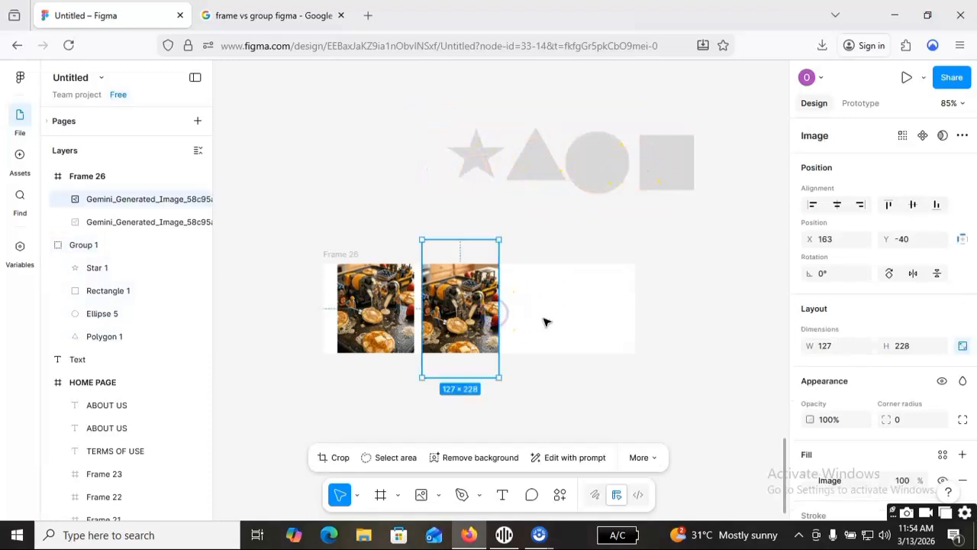
{"action": "left_click", "coordinate": [544, 319]}
{"action": "left_click", "coordinate": [489, 320]}
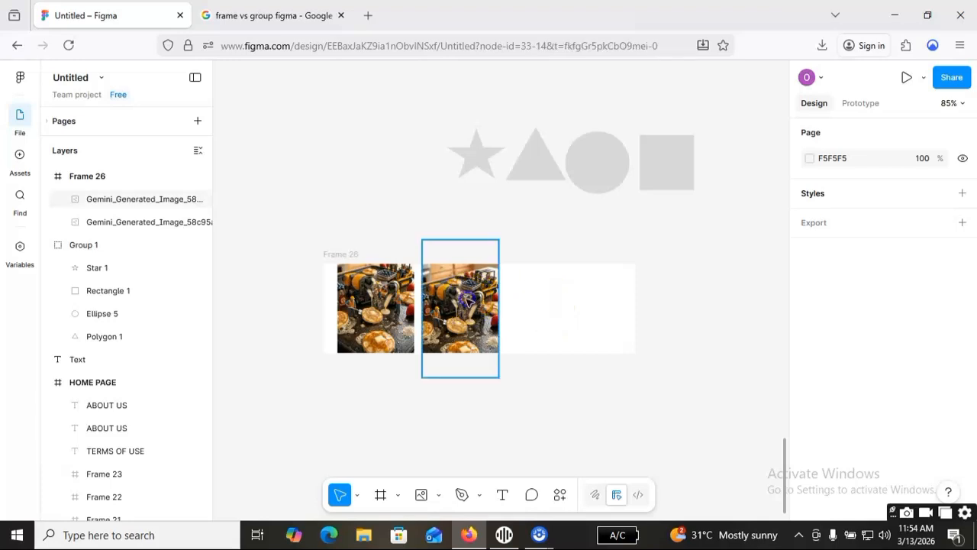
{"action": "mouse_move", "coordinate": [481, 306]}
{"action": "left_mouse_down"}
{"action": "mouse_move", "coordinate": [513, 313]}
{"action": "mouse_move", "coordinate": [484, 312]}
{"action": "left_mouse_up"}
Move Frame 26 together with its two images to about X -503, Y 3534.
{"action": "left_click", "coordinate": [578, 311]}
{"action": "left_click", "coordinate": [358, 254]}
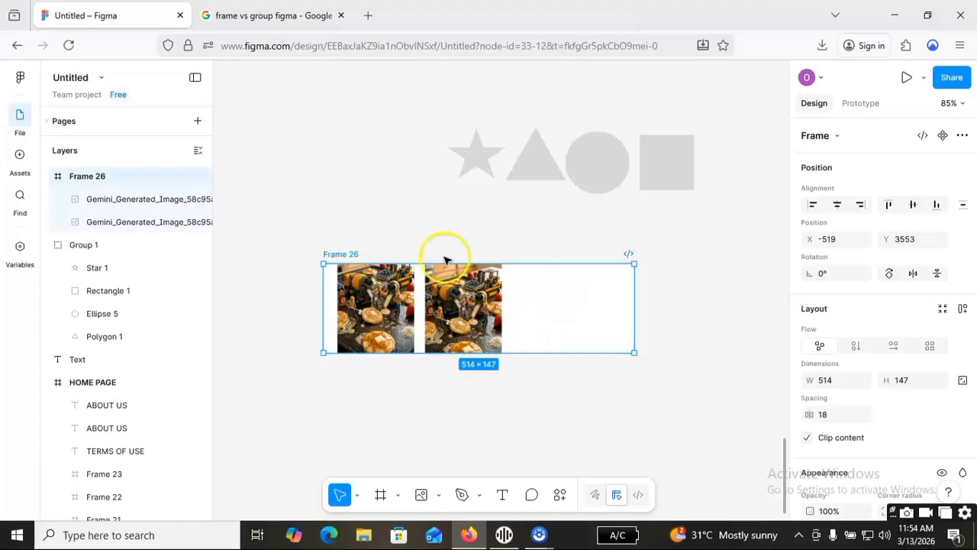
{"action": "mouse_move", "coordinate": [565, 305]}
{"action": "left_mouse_down"}
{"action": "mouse_move", "coordinate": [560, 273]}
{"action": "mouse_move", "coordinate": [573, 293]}
{"action": "left_mouse_up"}
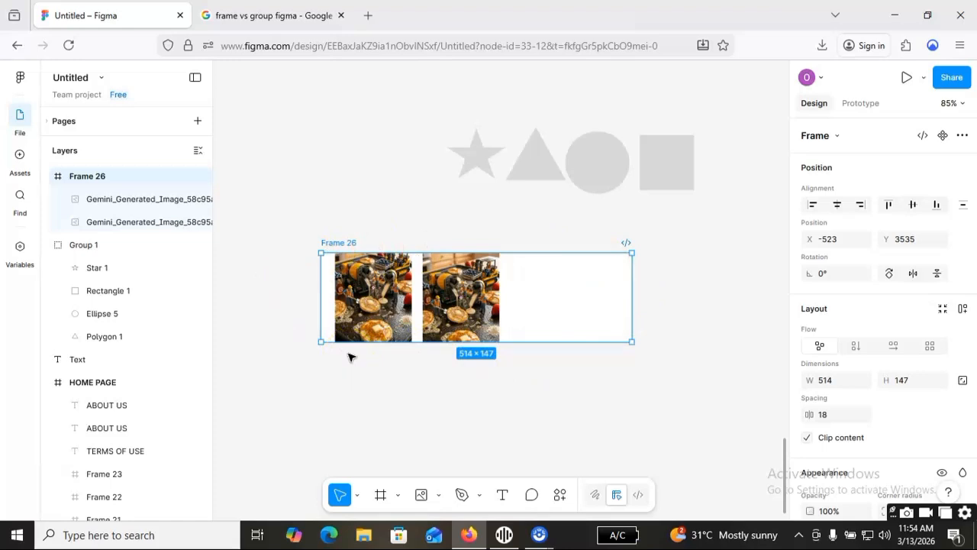
{"action": "left_click", "coordinate": [646, 329]}
{"action": "left_click", "coordinate": [602, 321]}
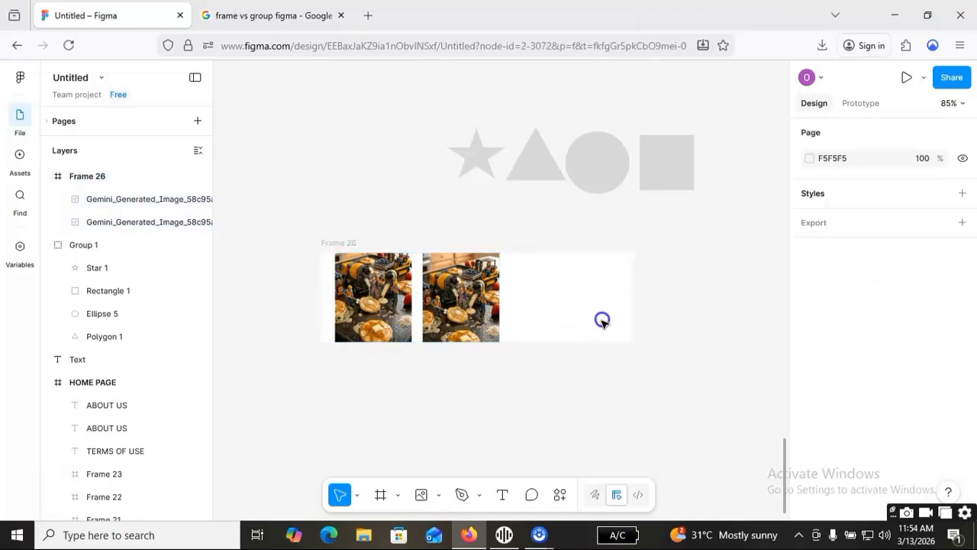
{"action": "left_click", "coordinate": [333, 243]}
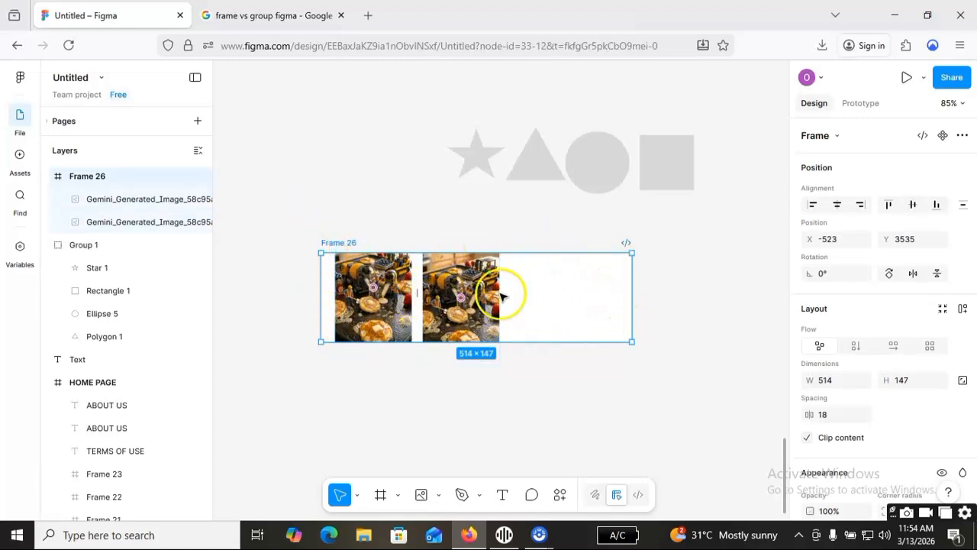
{"action": "mouse_move", "coordinate": [573, 283]}
{"action": "left_mouse_down"}
{"action": "mouse_move", "coordinate": [589, 331]}
{"action": "mouse_move", "coordinate": [649, 306]}
{"action": "mouse_move", "coordinate": [563, 300]}
{"action": "mouse_move", "coordinate": [565, 288]}
{"action": "mouse_move", "coordinate": [586, 284]}
{"action": "left_mouse_up"}
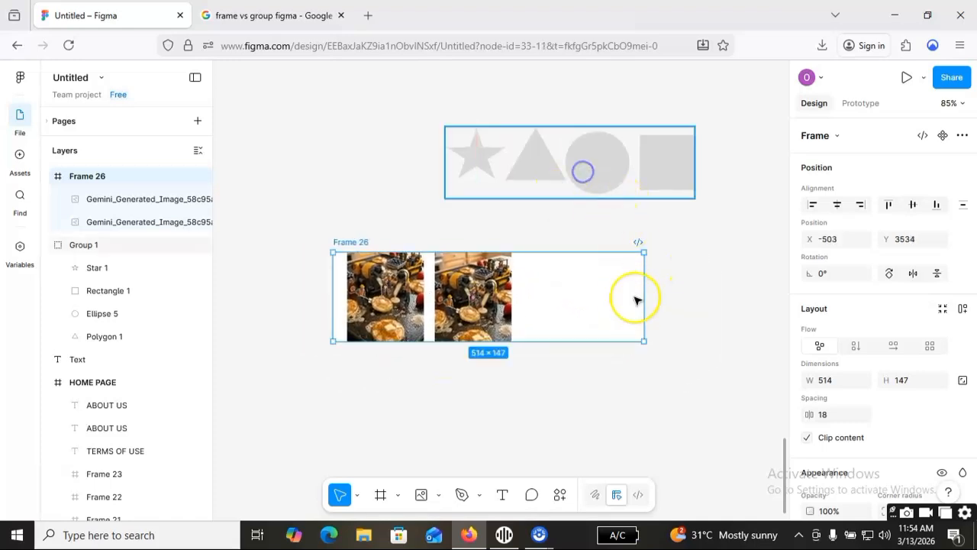
Delete the shape group and Frame 26 with its two images from the canvas.
{"action": "left_click", "coordinate": [583, 171]}
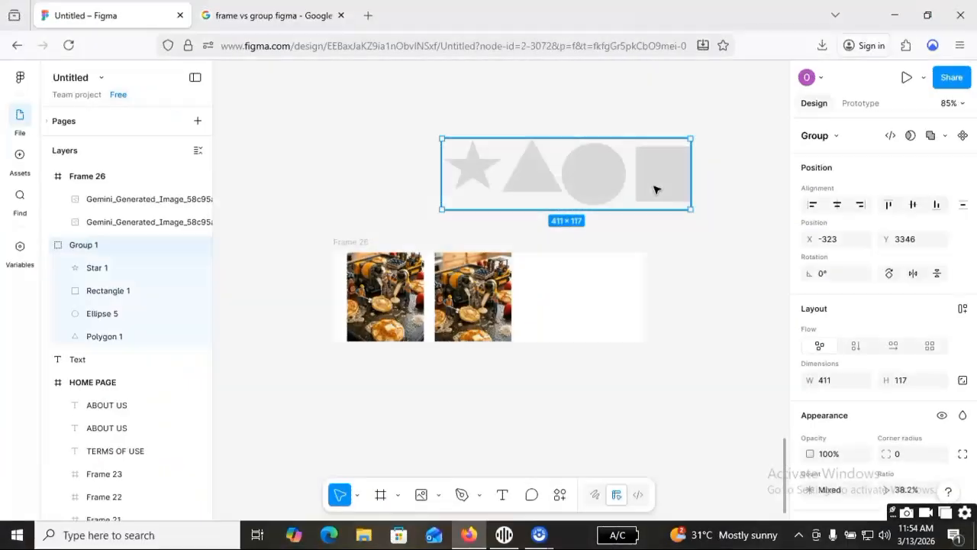
{"action": "key", "text": "Delete"}
{"action": "left_click", "coordinate": [607, 299]}
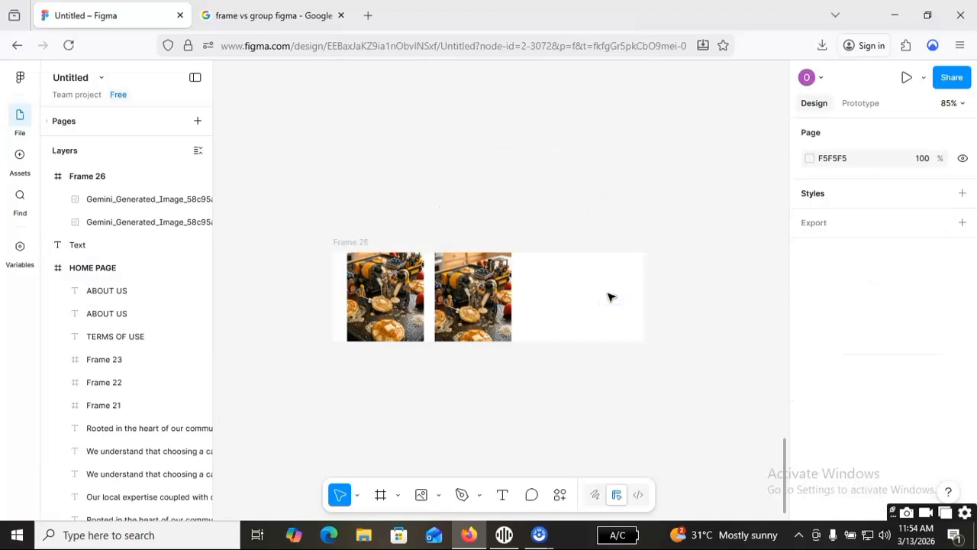
{"action": "left_click", "coordinate": [353, 241]}
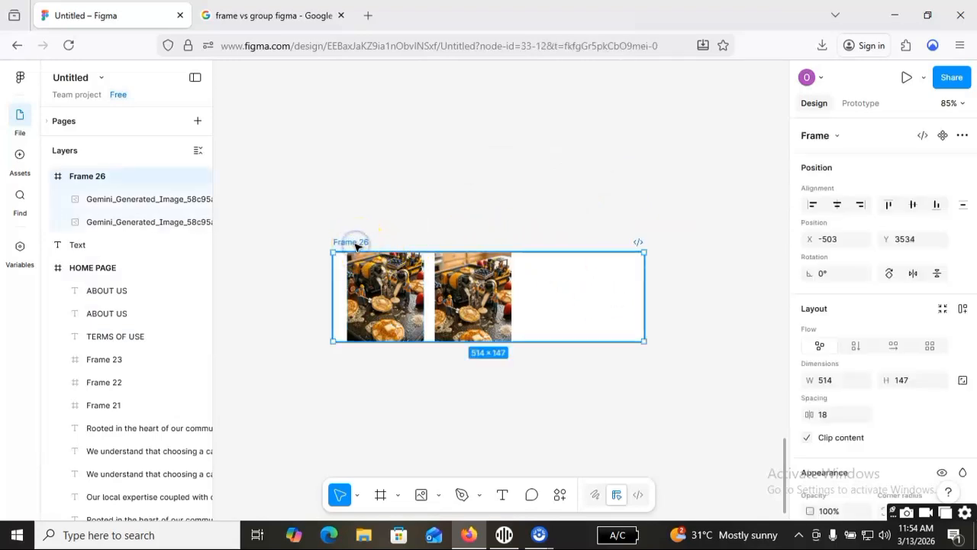
{"action": "key", "text": "Delete"}
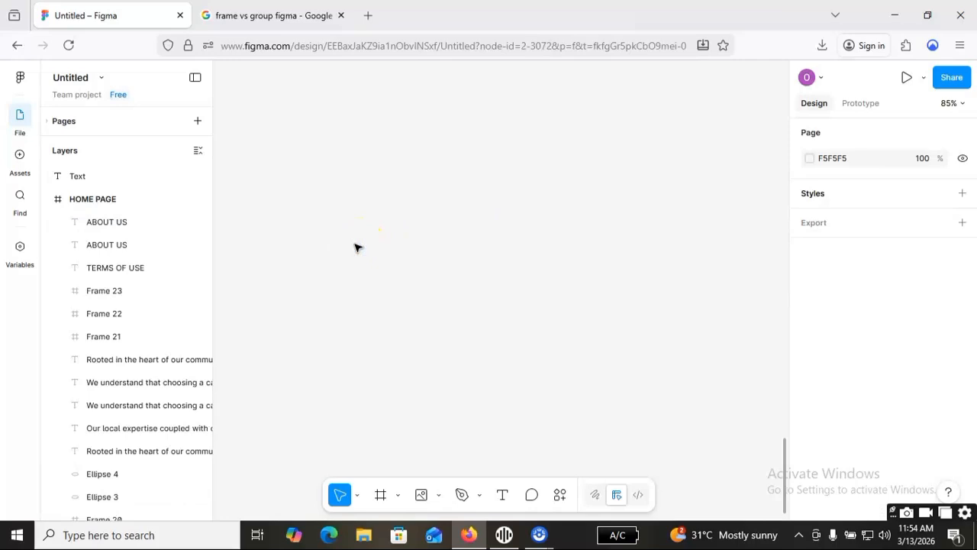
Review the HOME PAGE design from its footer up to the header and select its outer frame to examine its extent.
{"action": "scroll", "coordinate": [605, 288], "scroll_direction": "up", "scroll_amount": 3}
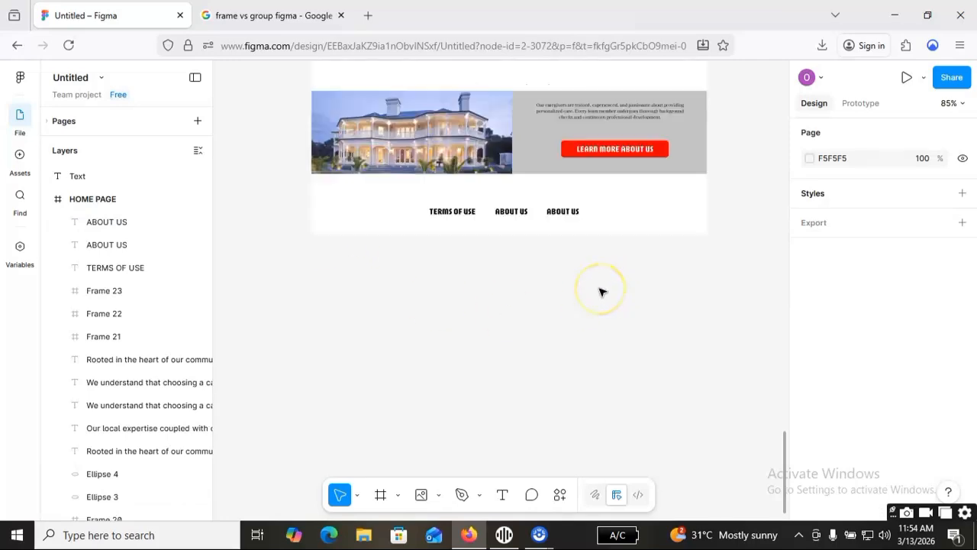
{"action": "scroll", "coordinate": [600, 284], "scroll_direction": "up", "scroll_amount": 5}
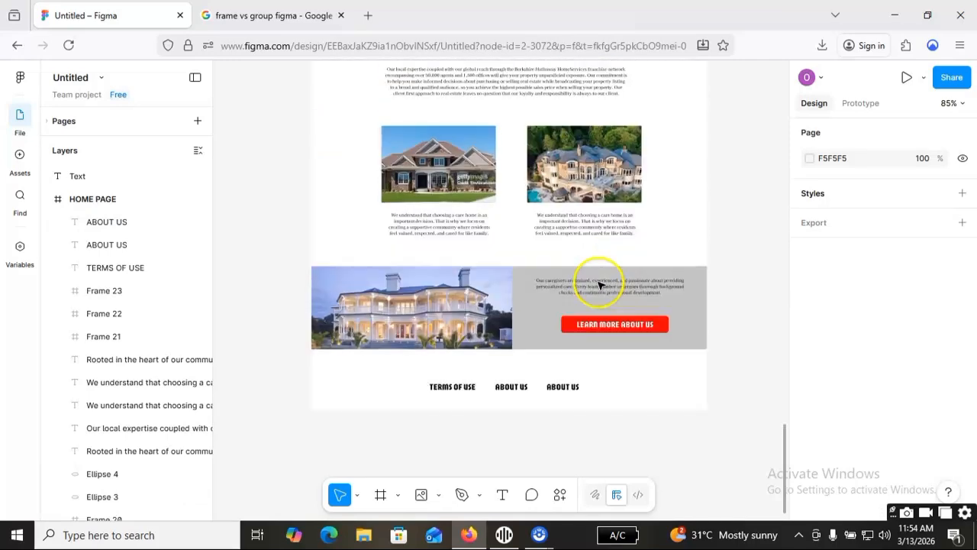
{"action": "scroll", "coordinate": [597, 290], "scroll_direction": "up", "scroll_amount": 6}
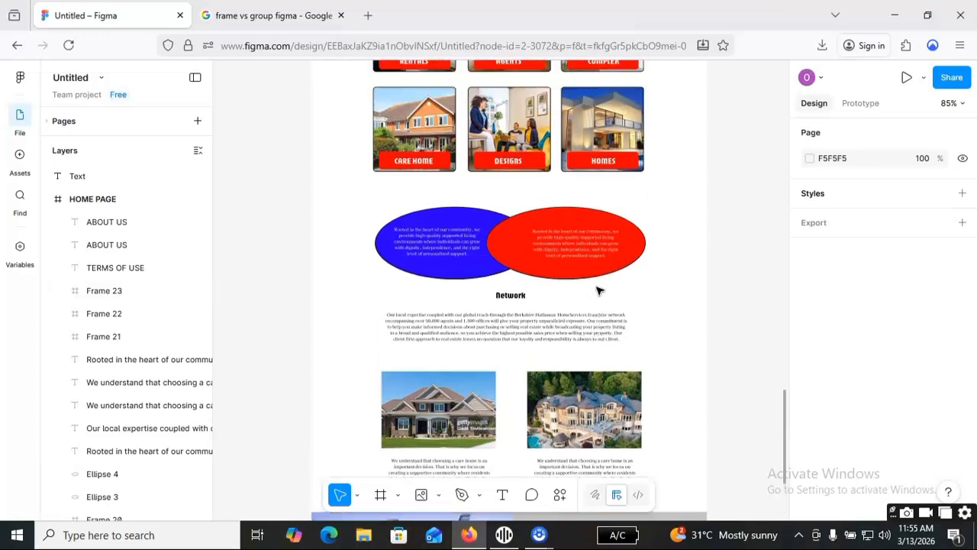
{"action": "scroll", "coordinate": [598, 290], "scroll_direction": "up", "scroll_amount": 5}
{"action": "left_click", "coordinate": [598, 233]}
{"action": "left_click", "coordinate": [258, 129]}
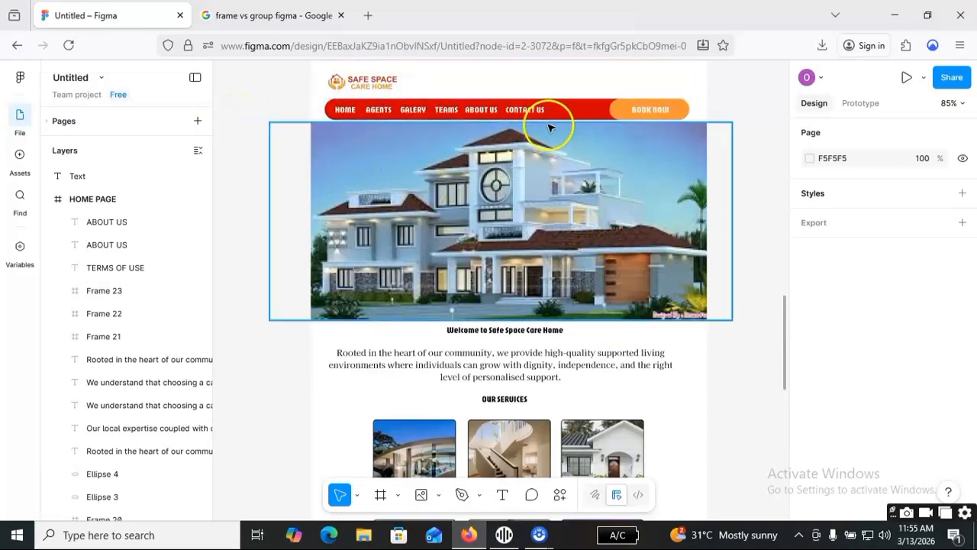
{"action": "scroll", "coordinate": [479, 98], "scroll_direction": "up", "scroll_amount": 1}
{"action": "left_click", "coordinate": [497, 93]}
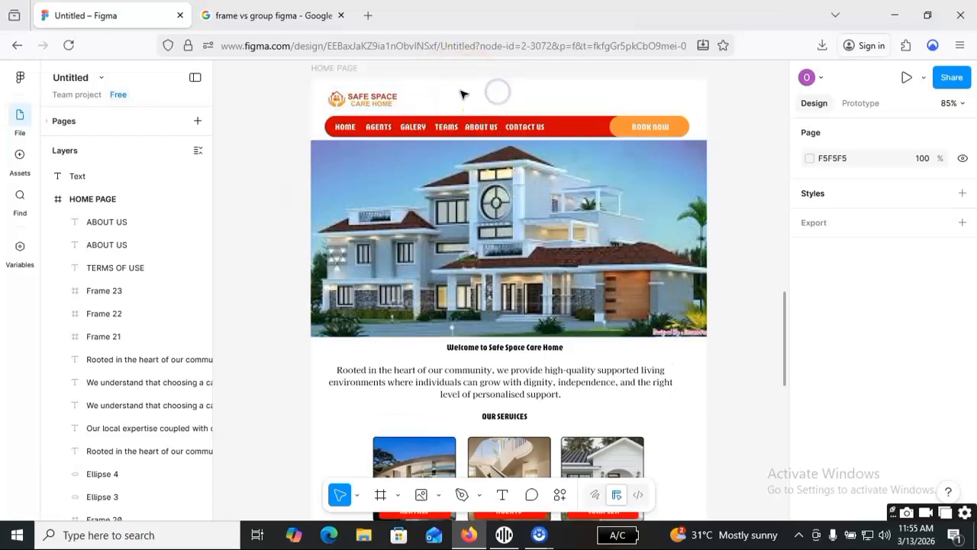
{"action": "left_click", "coordinate": [340, 68]}
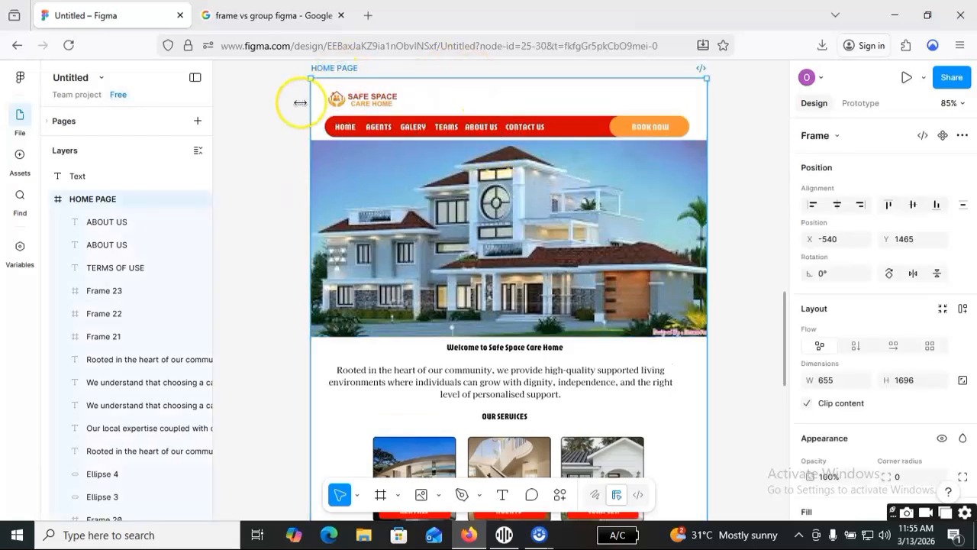
{"action": "scroll", "coordinate": [300, 102], "scroll_direction": "up", "scroll_amount": 1}
{"action": "scroll", "coordinate": [492, 92], "scroll_direction": "up", "scroll_amount": 1}
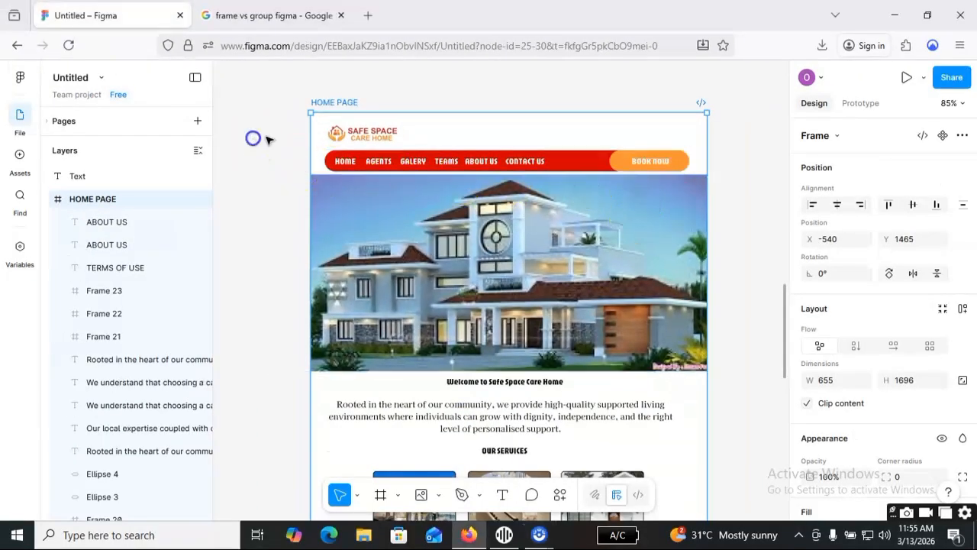
{"action": "left_click", "coordinate": [254, 138]}
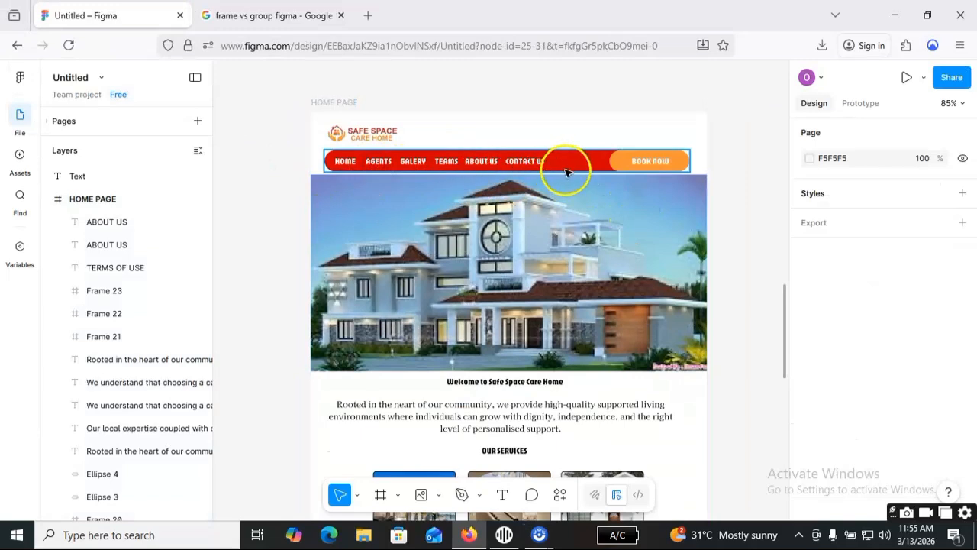
Inspect the red navigation bar's frame and the HOME PAGE frame that contains it, including the nested layers.
{"action": "left_click", "coordinate": [566, 172]}
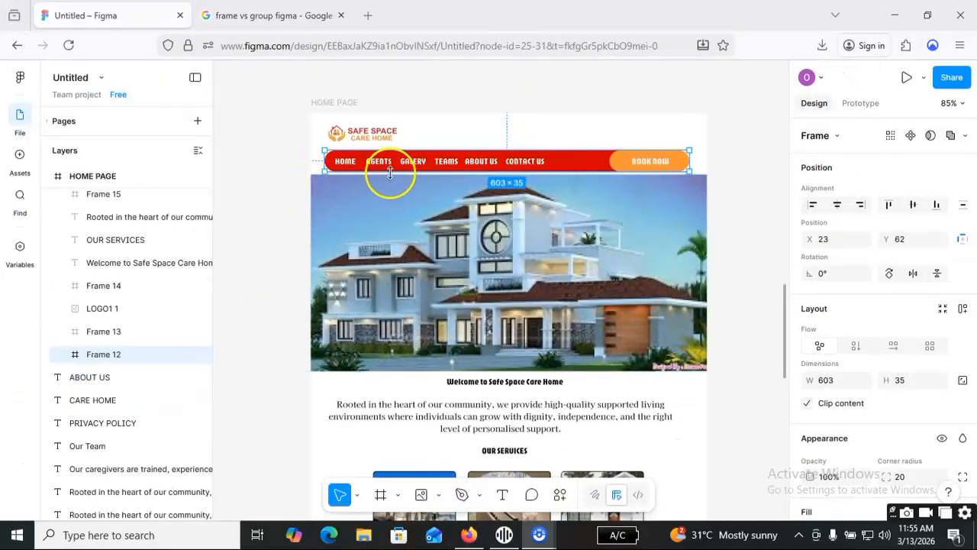
{"action": "left_click", "coordinate": [427, 135]}
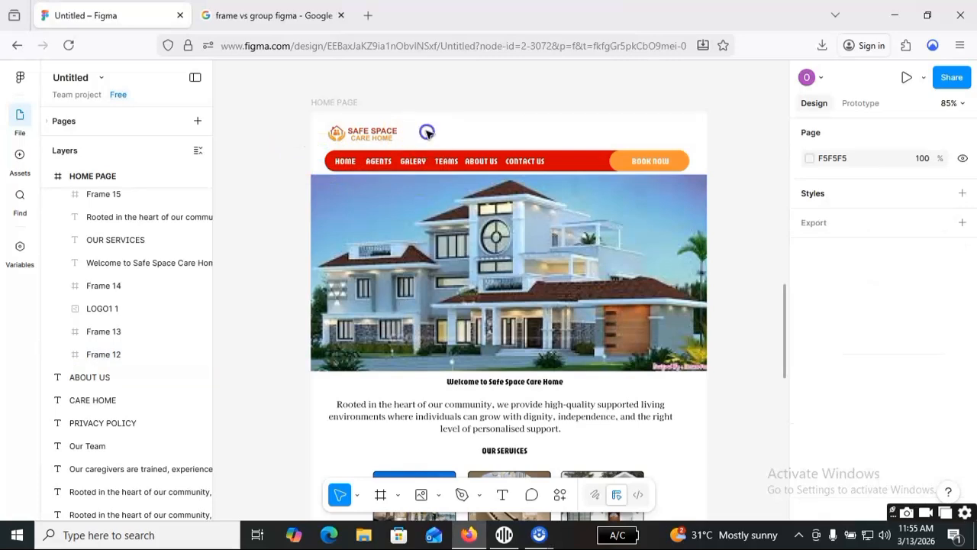
{"action": "left_click", "coordinate": [328, 102]}
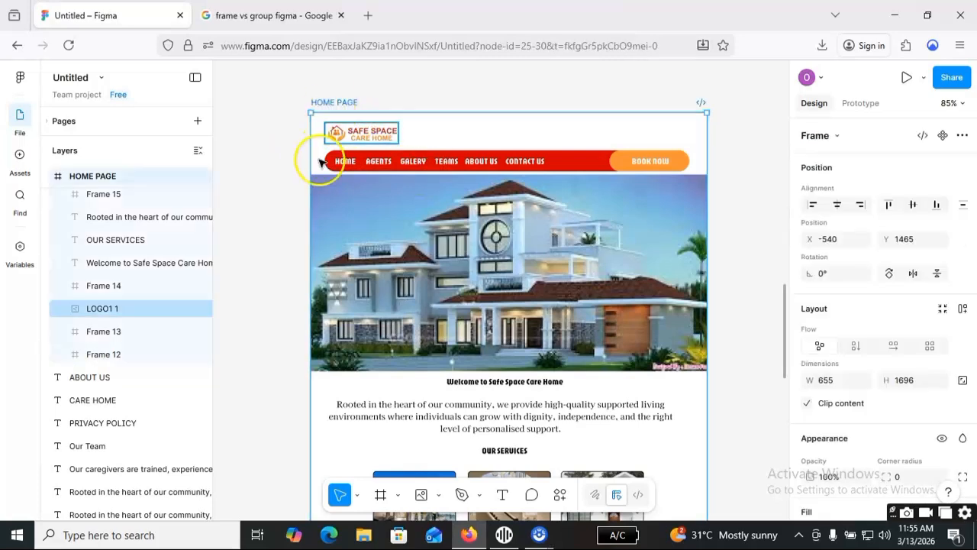
{"action": "scroll", "coordinate": [314, 257], "scroll_direction": "down", "scroll_amount": 1}
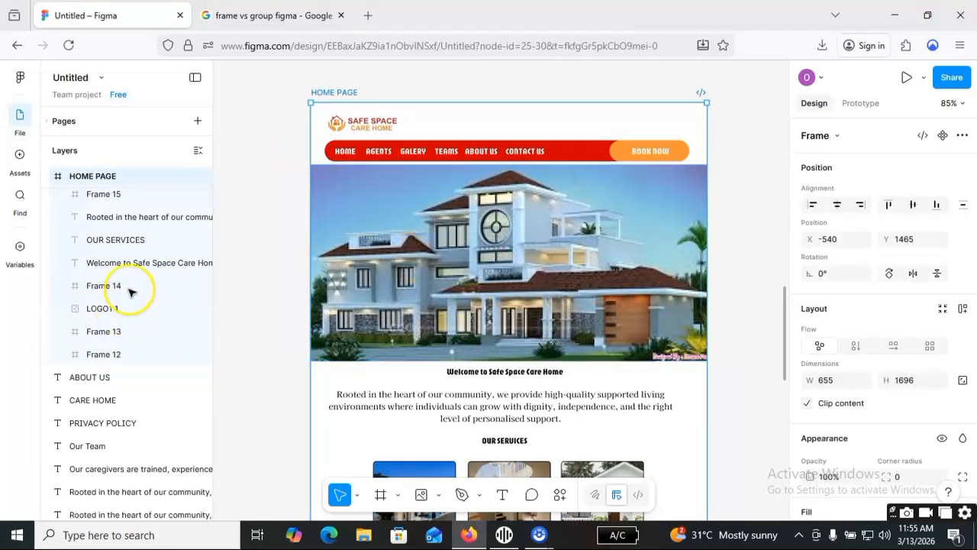
Move the house banner frame below the navigation bar to about X -28, Y 128 within the HOME PAGE frame.
{"action": "left_click", "coordinate": [503, 293]}
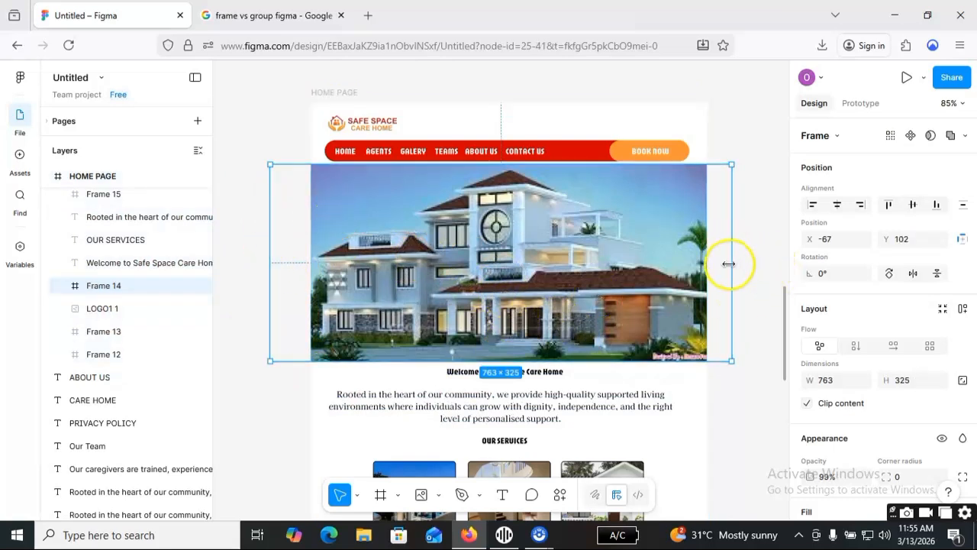
{"action": "left_click_drag", "start_coordinate": [563, 256], "coordinate": [552, 300]}
{"action": "left_click", "coordinate": [524, 283]}
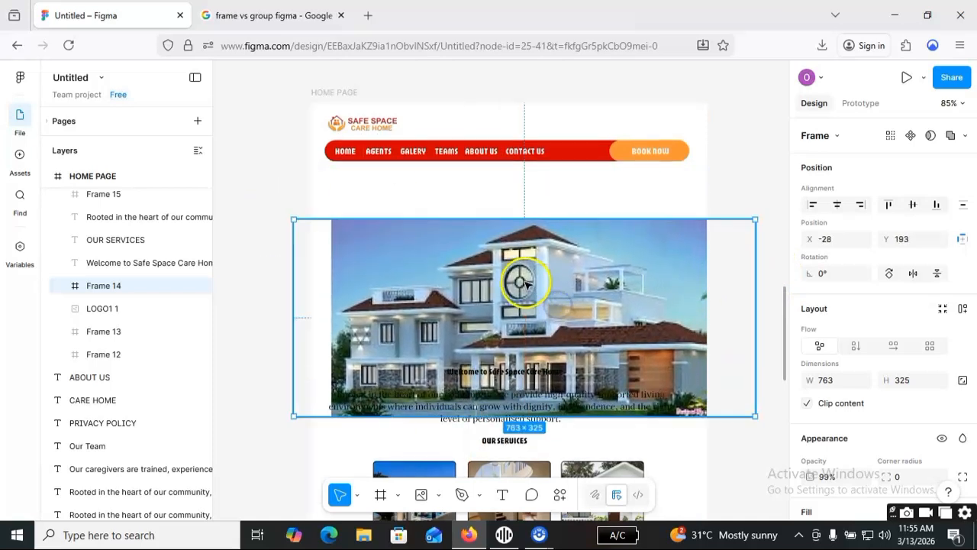
{"action": "left_click_drag", "start_coordinate": [516, 253], "coordinate": [522, 241]}
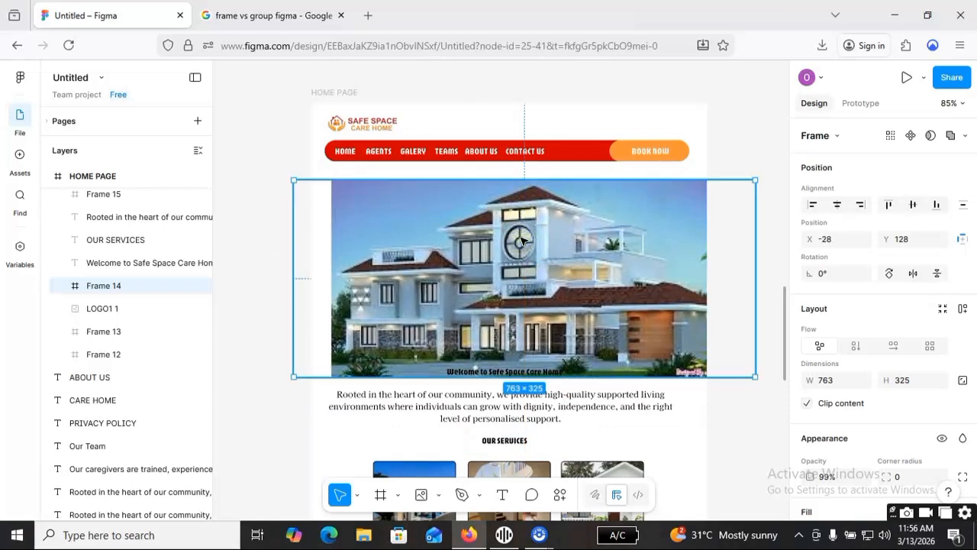
Undo the moves of the house banner frame and clear the selection.
{"action": "key", "text": "ctrl+z"}
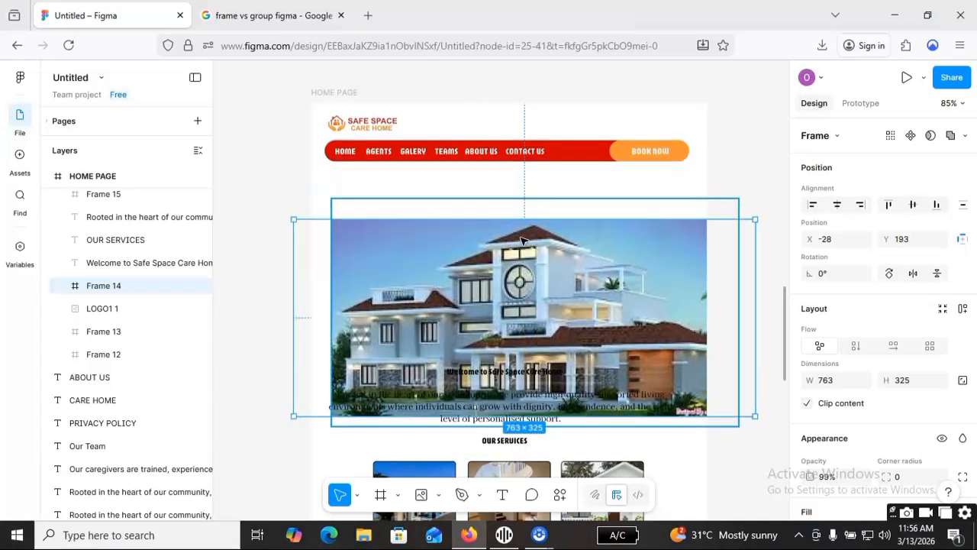
{"action": "key", "text": "ctrl+z"}
{"action": "key", "text": "ctrl+z"}
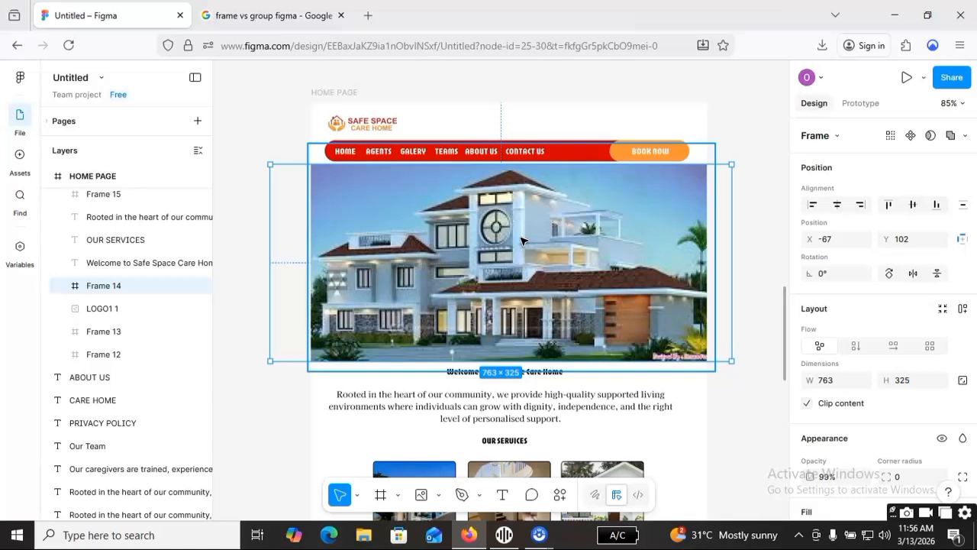
{"action": "key", "text": "Escape"}
{"action": "left_click", "coordinate": [755, 260]}
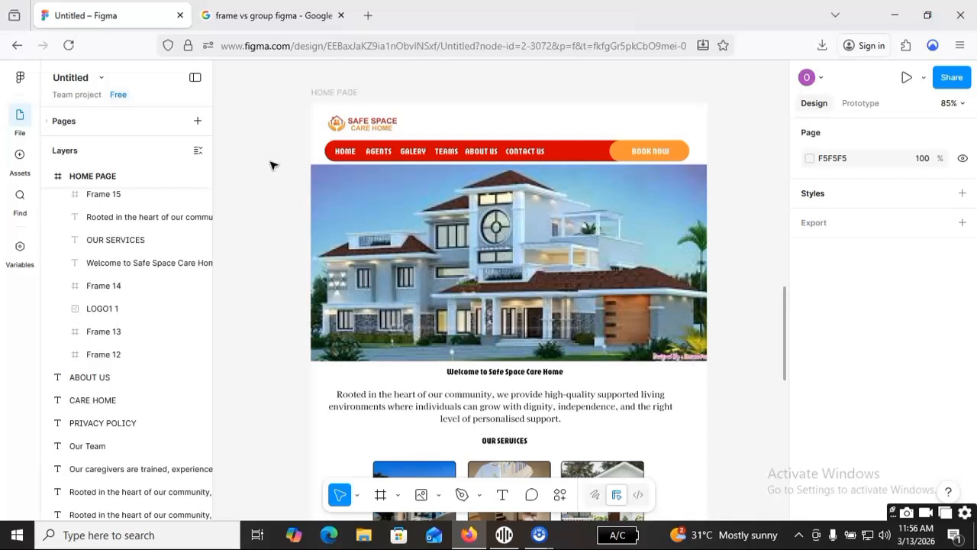
Select the Rentals card's frame under OUR SERVICES and examine how the service cards and their red labels are framed.
{"action": "scroll", "coordinate": [545, 336], "scroll_direction": "down", "scroll_amount": 1}
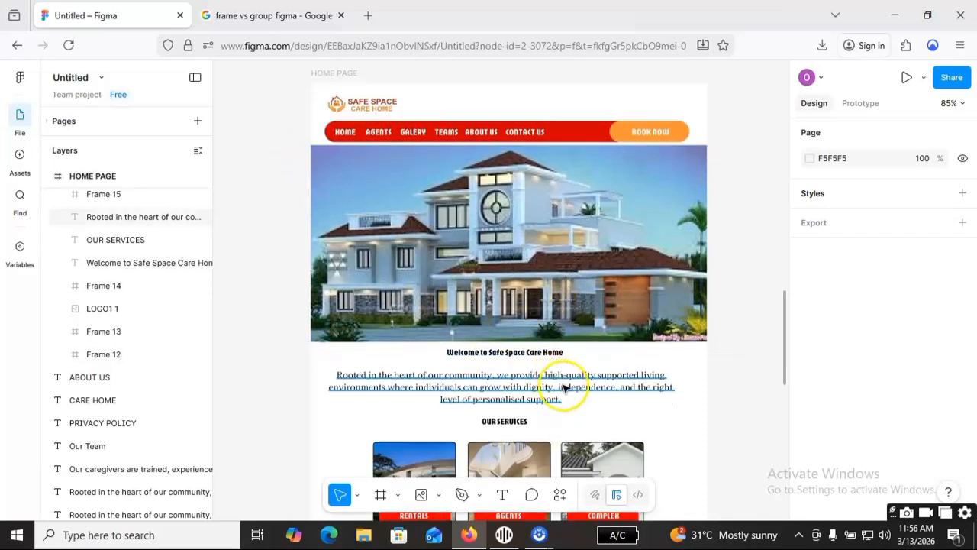
{"action": "scroll", "coordinate": [565, 388], "scroll_direction": "down", "scroll_amount": 2}
{"action": "scroll", "coordinate": [665, 378], "scroll_direction": "down", "scroll_amount": 3}
{"action": "scroll", "coordinate": [664, 378], "scroll_direction": "down", "scroll_amount": 3}
{"action": "left_click", "coordinate": [425, 327]}
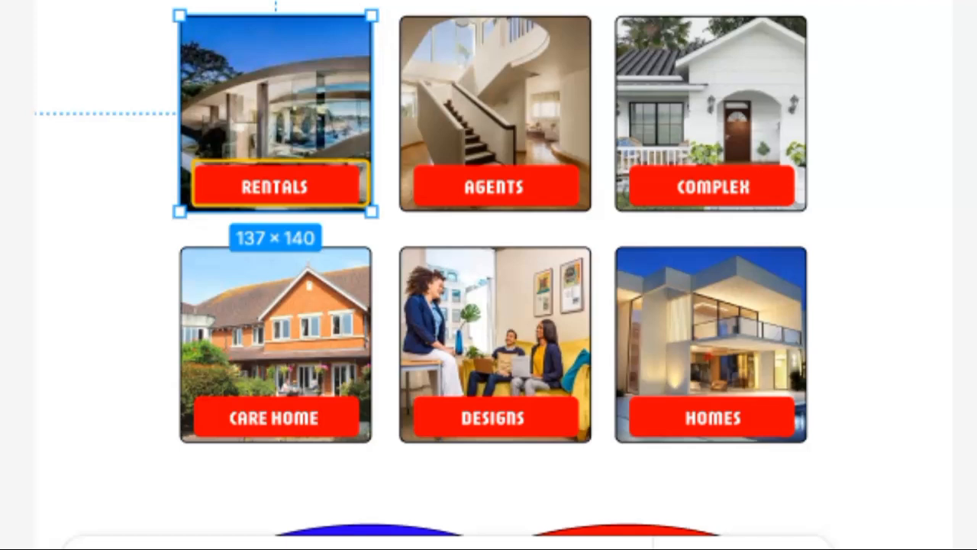
{"action": "mouse_move", "coordinate": [439, 169]}
{"action": "left_mouse_down"}
{"action": "mouse_move", "coordinate": [569, 216]}
{"action": "mouse_move", "coordinate": [604, 208]}
{"action": "left_mouse_up"}
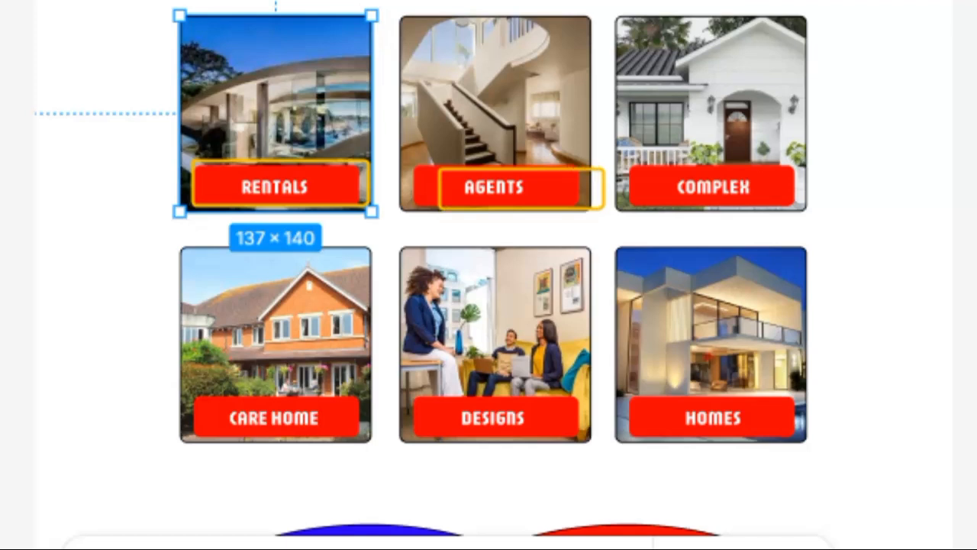
{"action": "mouse_move", "coordinate": [415, 283]}
{"action": "left_mouse_down"}
{"action": "mouse_move", "coordinate": [593, 430]}
{"action": "mouse_move", "coordinate": [594, 451]}
{"action": "mouse_move", "coordinate": [608, 449]}
{"action": "left_mouse_up"}
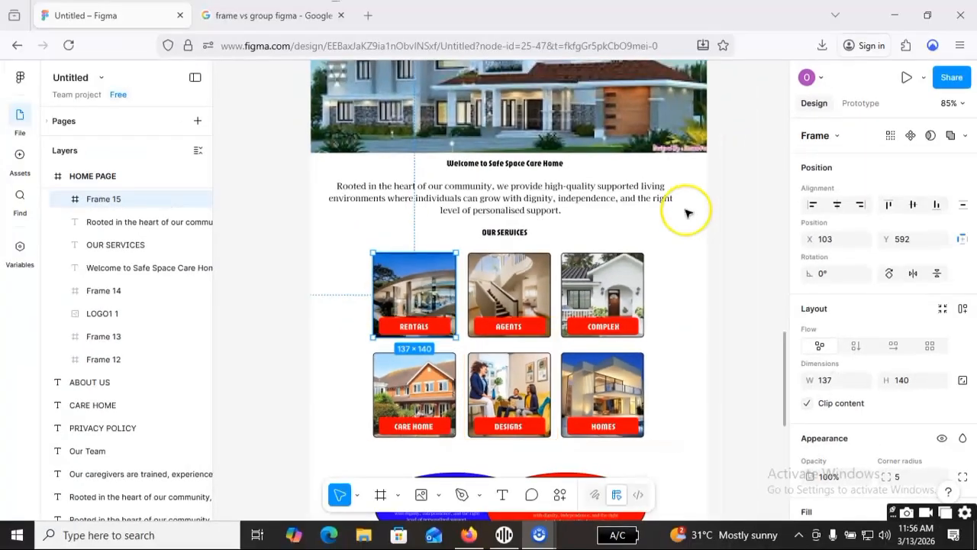
Select the red ellipse and the blue ellipse below the service cards in turn to inspect them as shapes inside HOME PAGE.
{"action": "scroll", "coordinate": [704, 341], "scroll_direction": "down", "scroll_amount": 1}
{"action": "scroll", "coordinate": [704, 342], "scroll_direction": "down", "scroll_amount": 5}
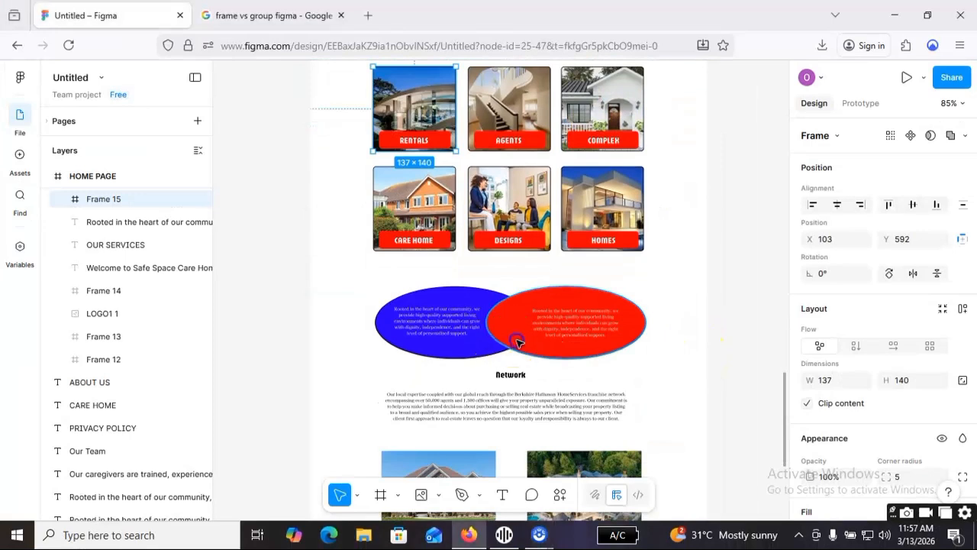
{"action": "left_click", "coordinate": [464, 353]}
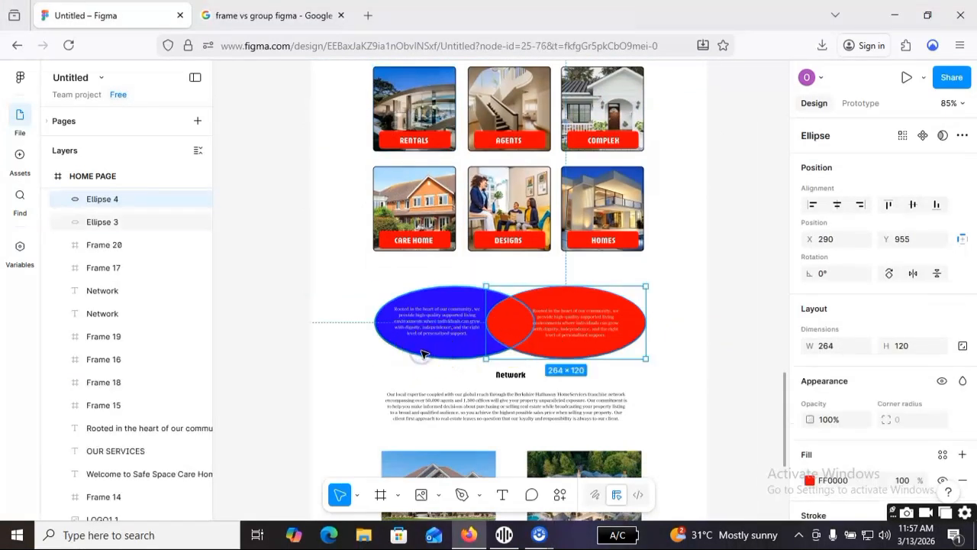
{"action": "left_click", "coordinate": [424, 354]}
Inspect the frame holding the mansion image and LEARN MORE ABOUT US button, clear the selection, and check the footer area.
{"action": "scroll", "coordinate": [676, 351], "scroll_direction": "down", "scroll_amount": 1}
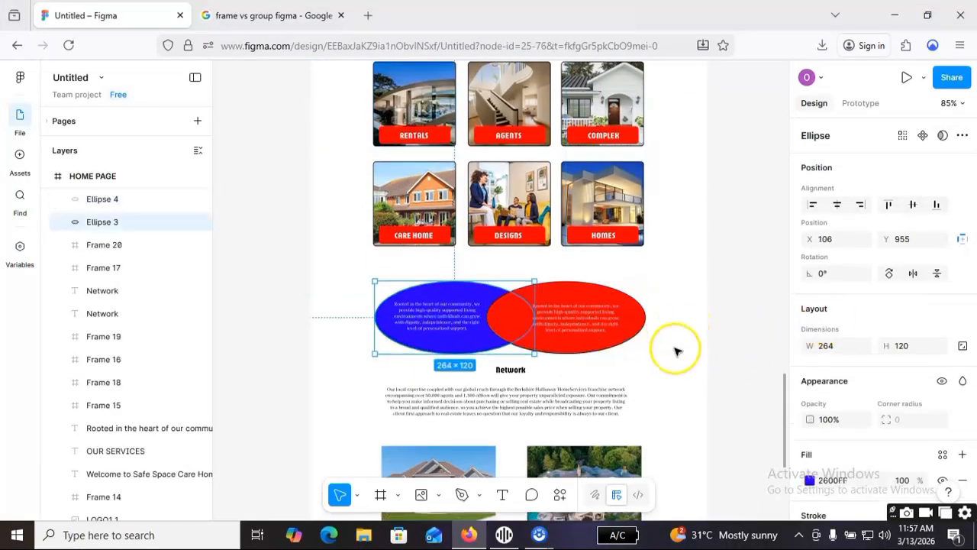
{"action": "scroll", "coordinate": [675, 351], "scroll_direction": "down", "scroll_amount": 5}
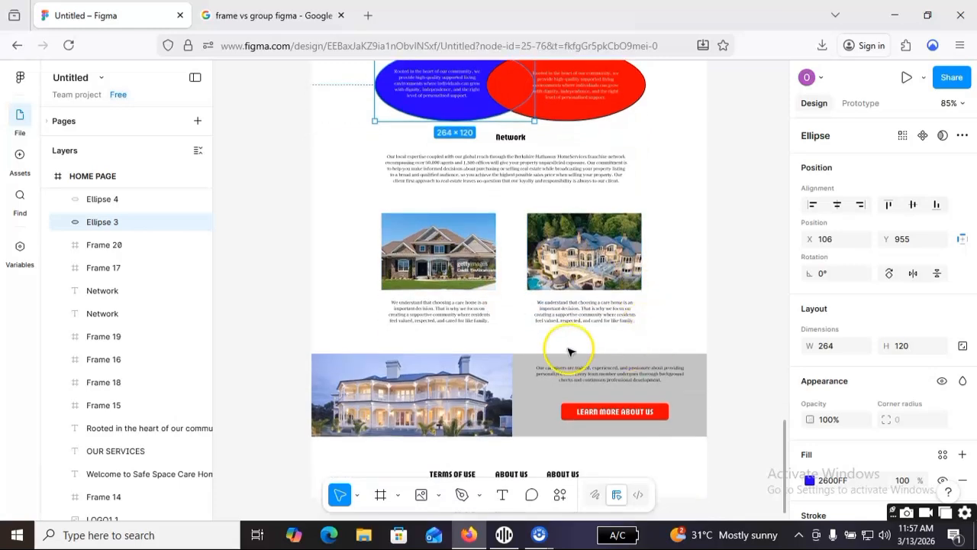
{"action": "left_click", "coordinate": [468, 390]}
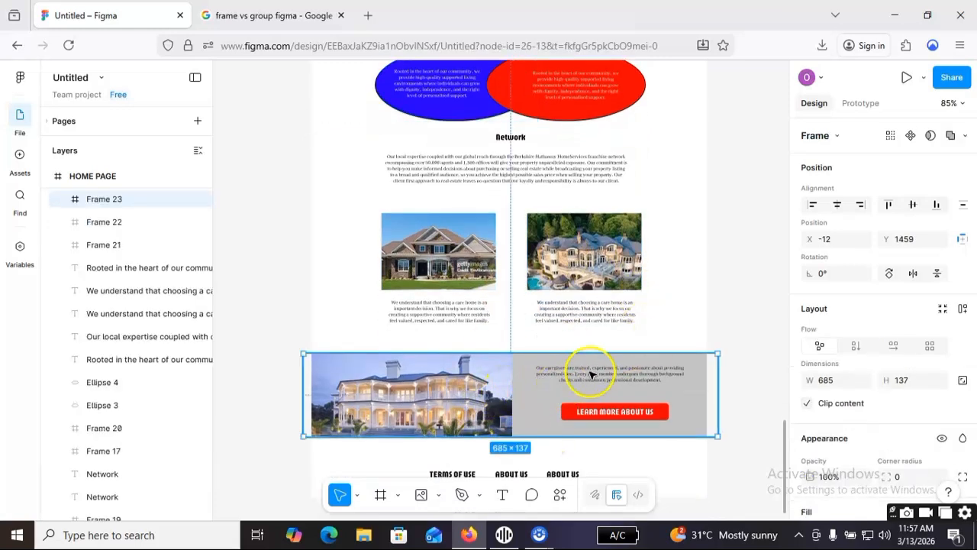
{"action": "scroll", "coordinate": [702, 351], "scroll_direction": "down", "scroll_amount": 1}
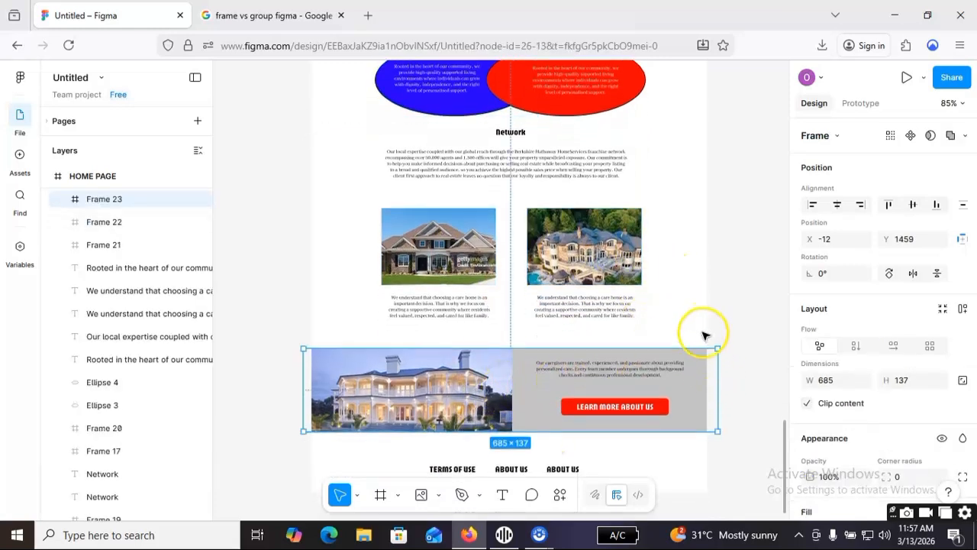
{"action": "left_click", "coordinate": [701, 275]}
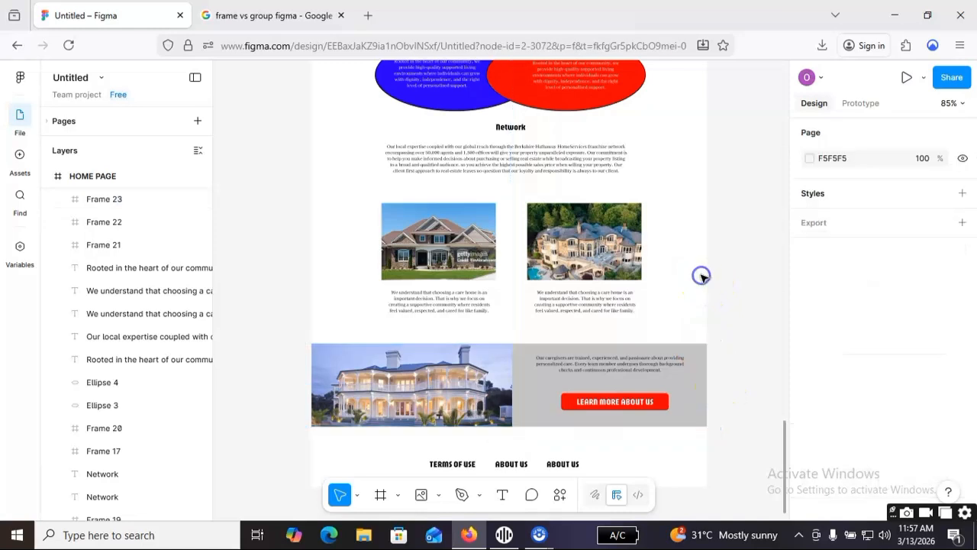
{"action": "scroll", "coordinate": [720, 327], "scroll_direction": "down", "scroll_amount": 3}
{"action": "left_click", "coordinate": [342, 398]}
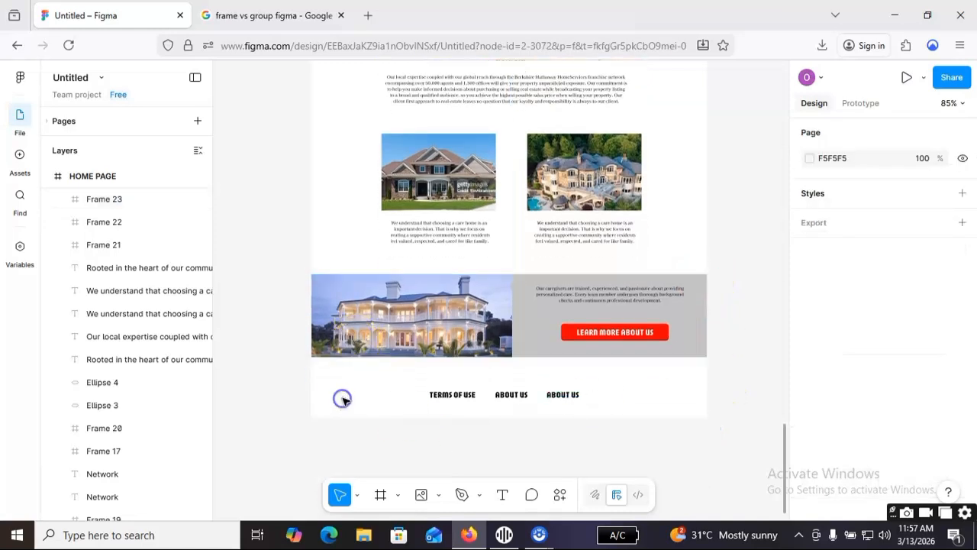
{"action": "left_click", "coordinate": [419, 409]}
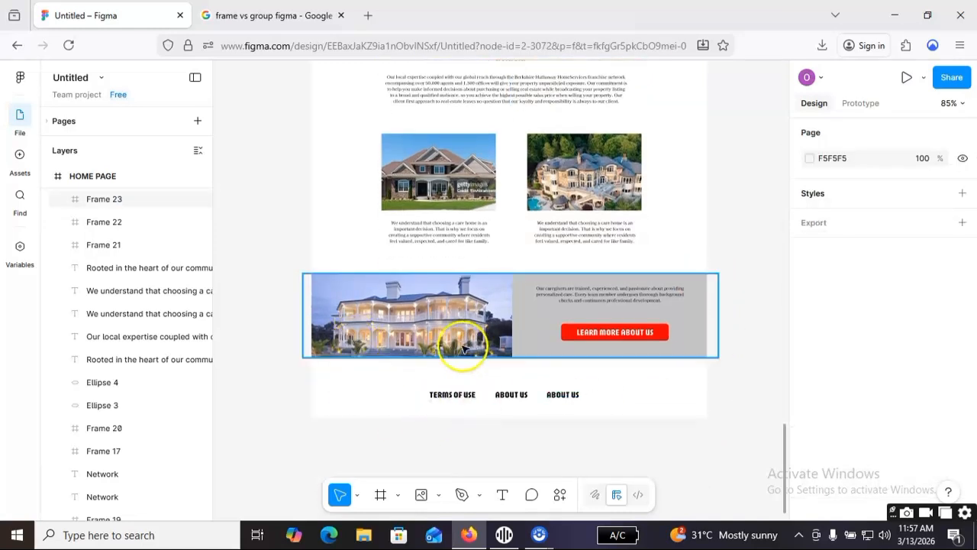
Review the HOME PAGE sections between footer and header, examining how the banner, service cards, ellipses and house images are arranged.
{"action": "scroll", "coordinate": [588, 170], "scroll_direction": "up", "scroll_amount": 10}
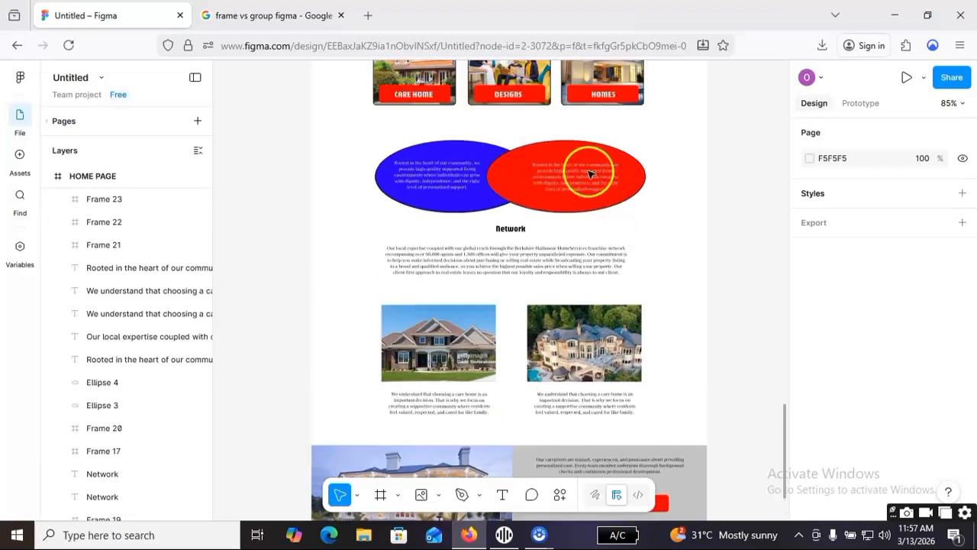
{"action": "scroll", "coordinate": [497, 127], "scroll_direction": "up", "scroll_amount": 1}
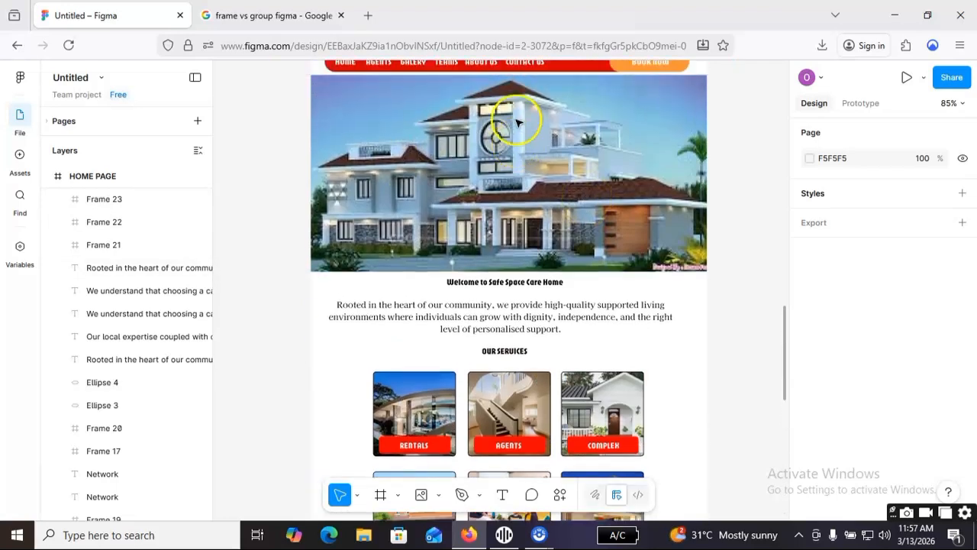
{"action": "scroll", "coordinate": [536, 235], "scroll_direction": "down", "scroll_amount": 4}
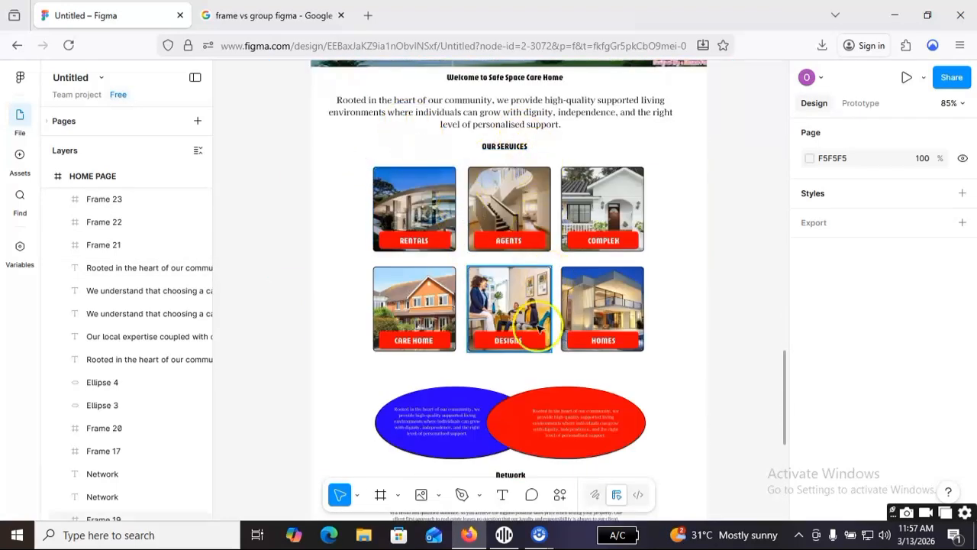
{"action": "scroll", "coordinate": [547, 386], "scroll_direction": "down", "scroll_amount": 1}
{"action": "scroll", "coordinate": [489, 381], "scroll_direction": "down", "scroll_amount": 3}
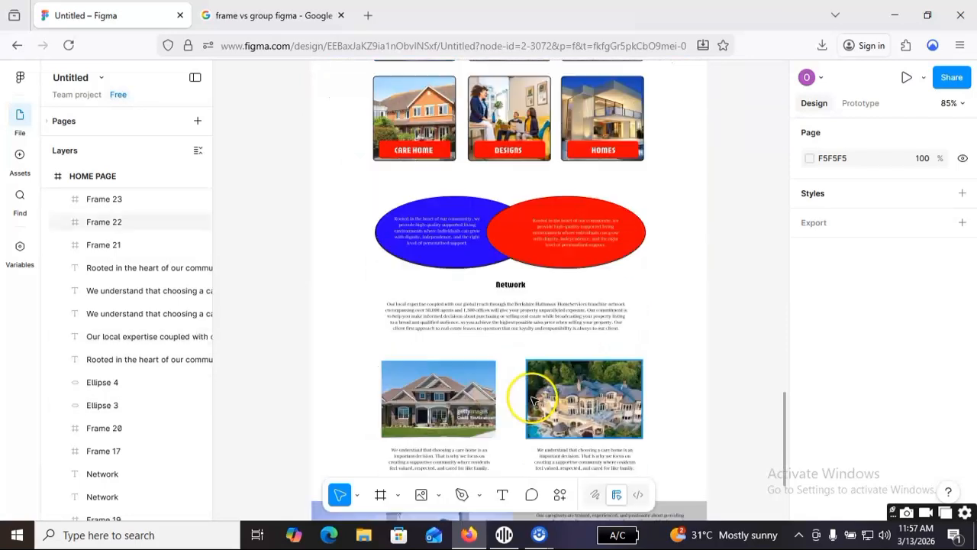
{"action": "scroll", "coordinate": [651, 326], "scroll_direction": "up", "scroll_amount": 1}
{"action": "scroll", "coordinate": [652, 326], "scroll_direction": "up", "scroll_amount": 9}
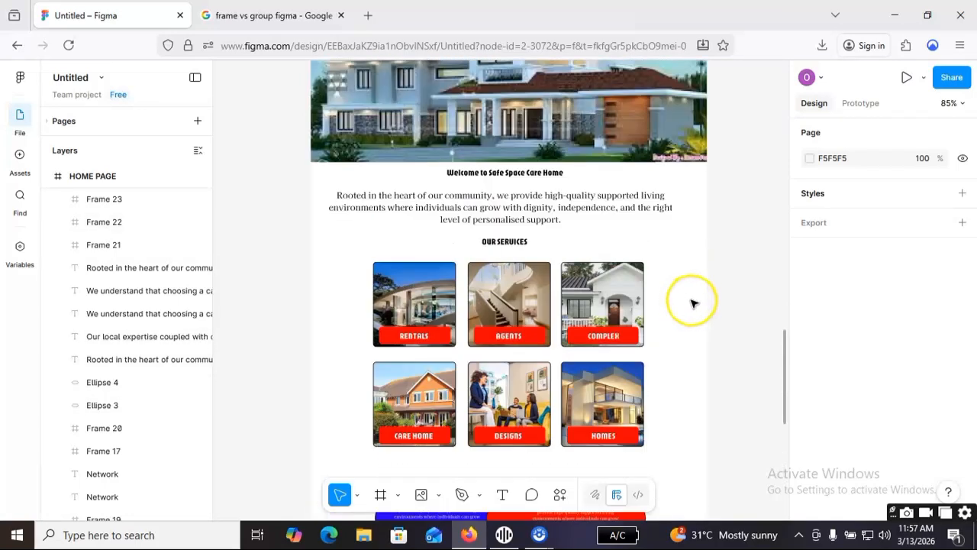
{"action": "scroll", "coordinate": [531, 239], "scroll_direction": "up", "scroll_amount": 1}
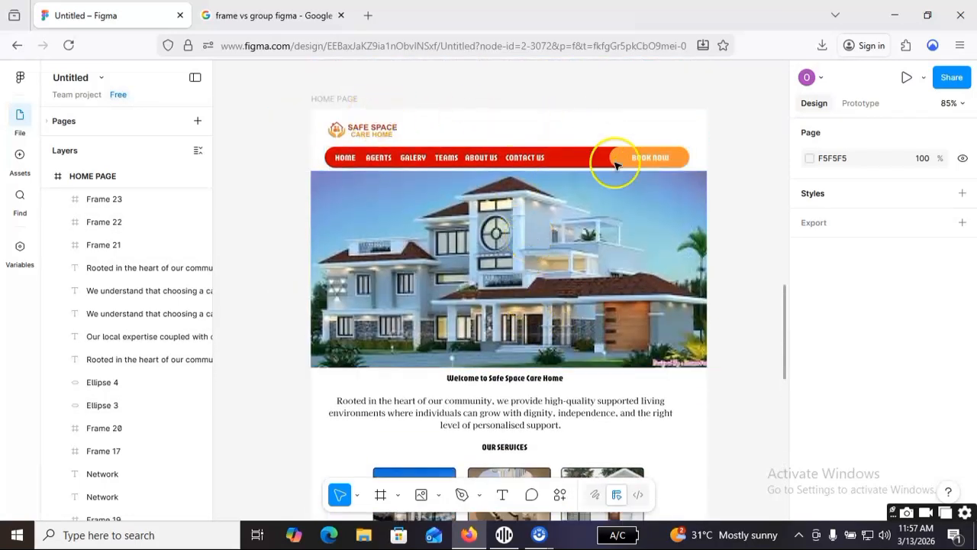
Inspect the BOOK NOW button's frame and the Safe Space Care Home logo image in the header, and clear the selection.
{"action": "left_click", "coordinate": [598, 239]}
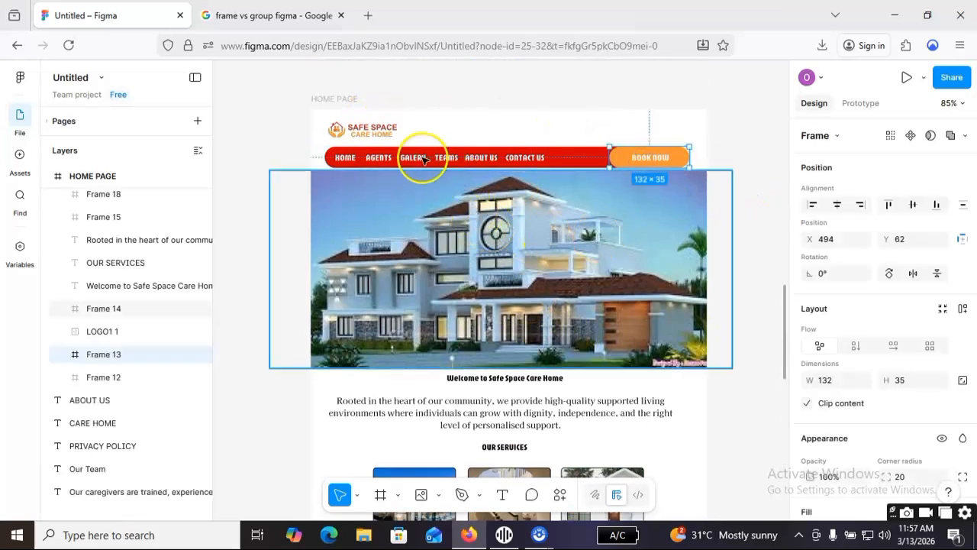
{"action": "left_click", "coordinate": [365, 127]}
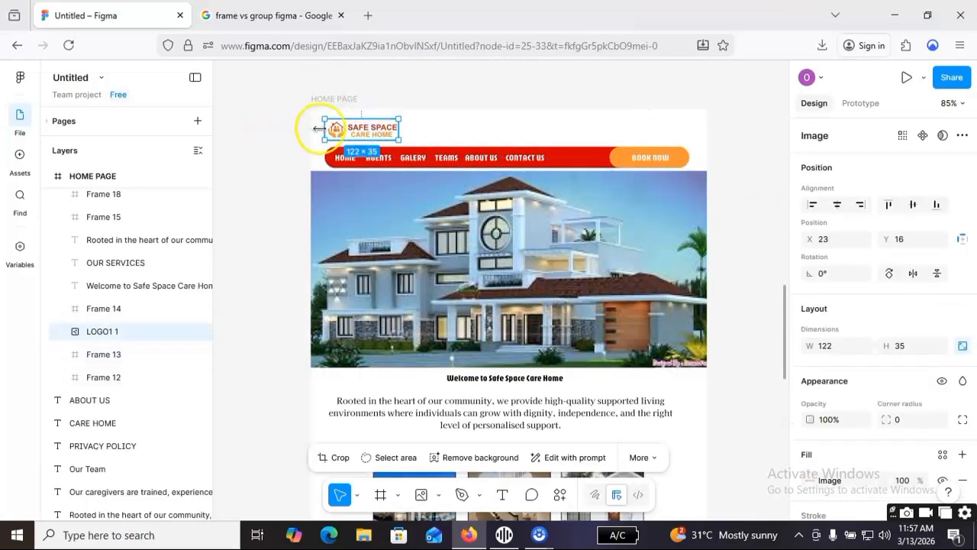
{"action": "left_click", "coordinate": [274, 159]}
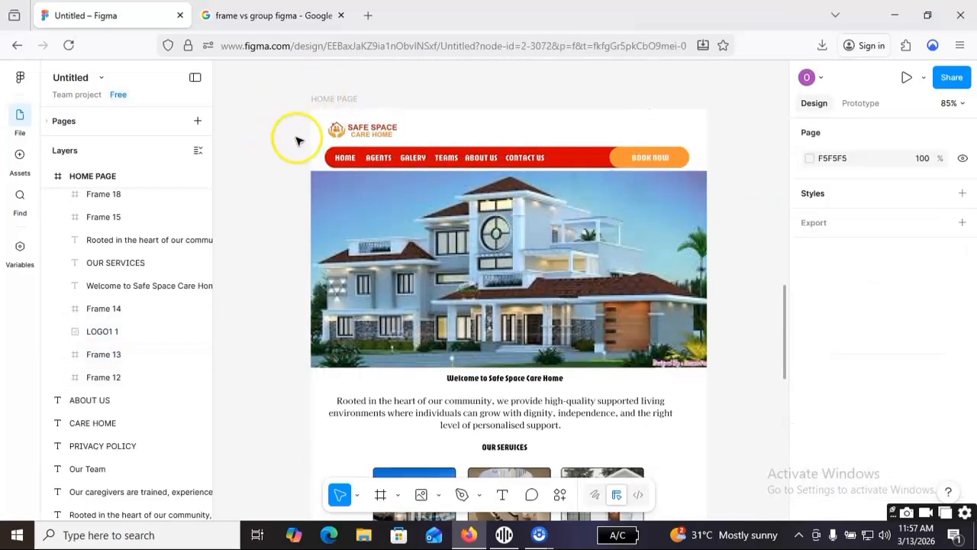